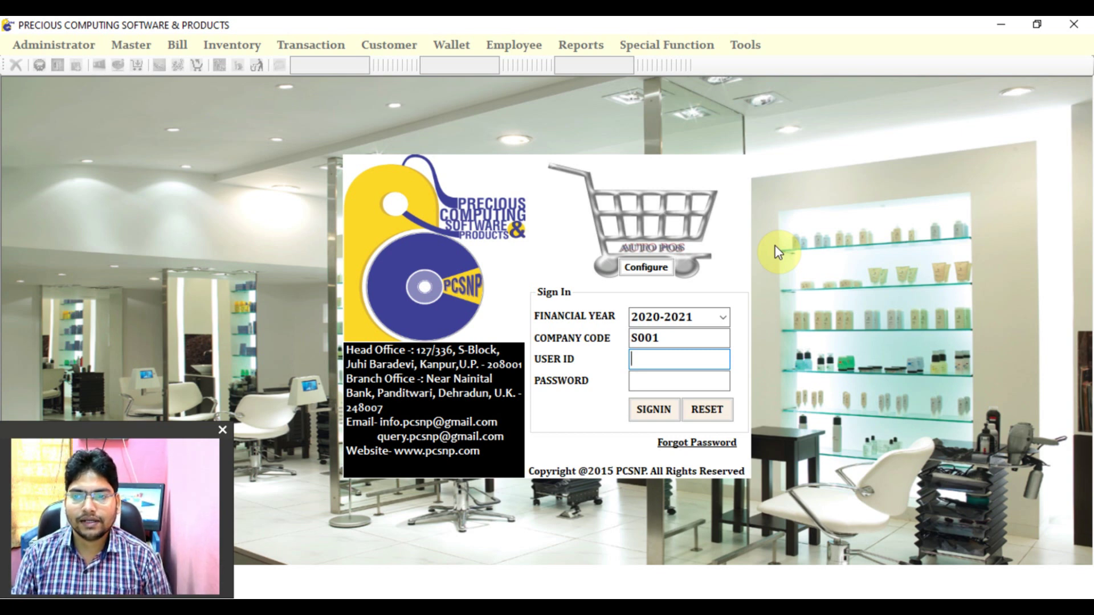
# - Sign in to company S001 for 2020-2021 with the user ID and password, passing the startup dialog
pyautogui.write('•••••••••••')
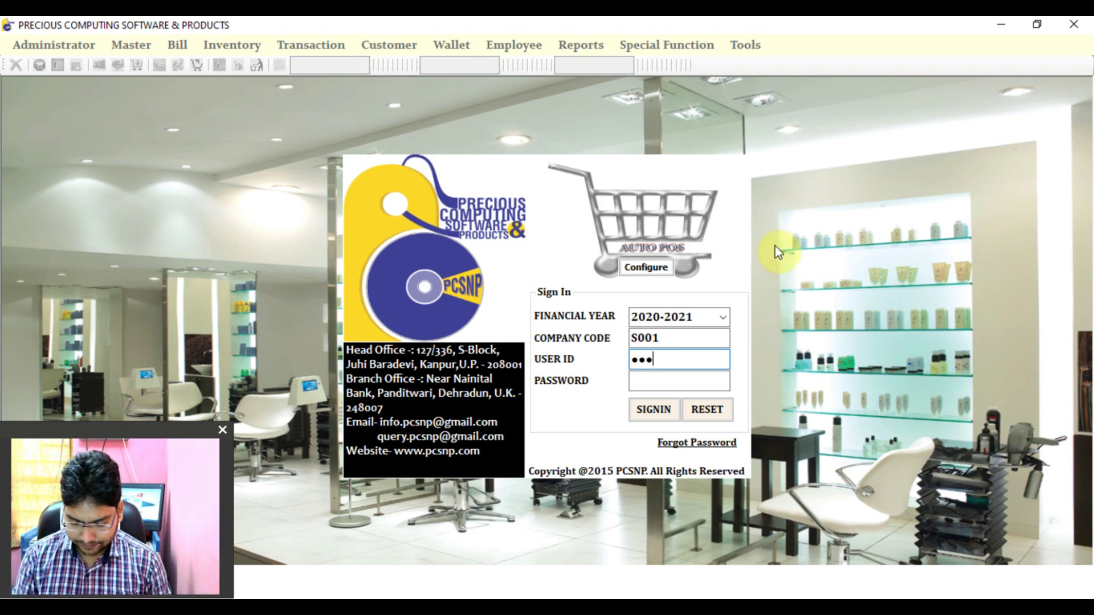
pyautogui.press('Tab')
pyautogui.write('••••')
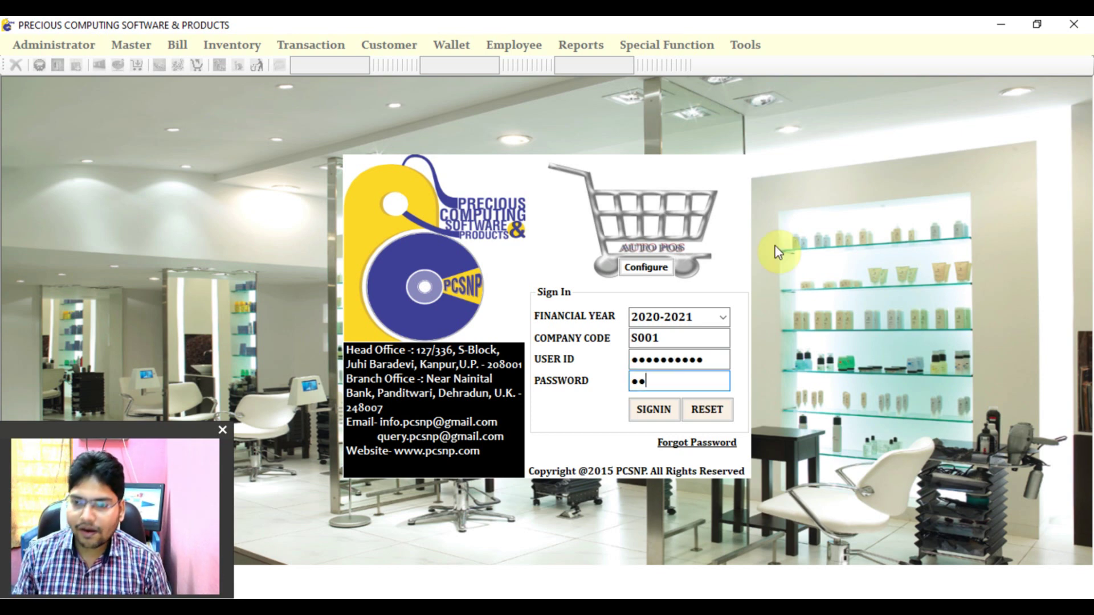
pyautogui.press('Return')
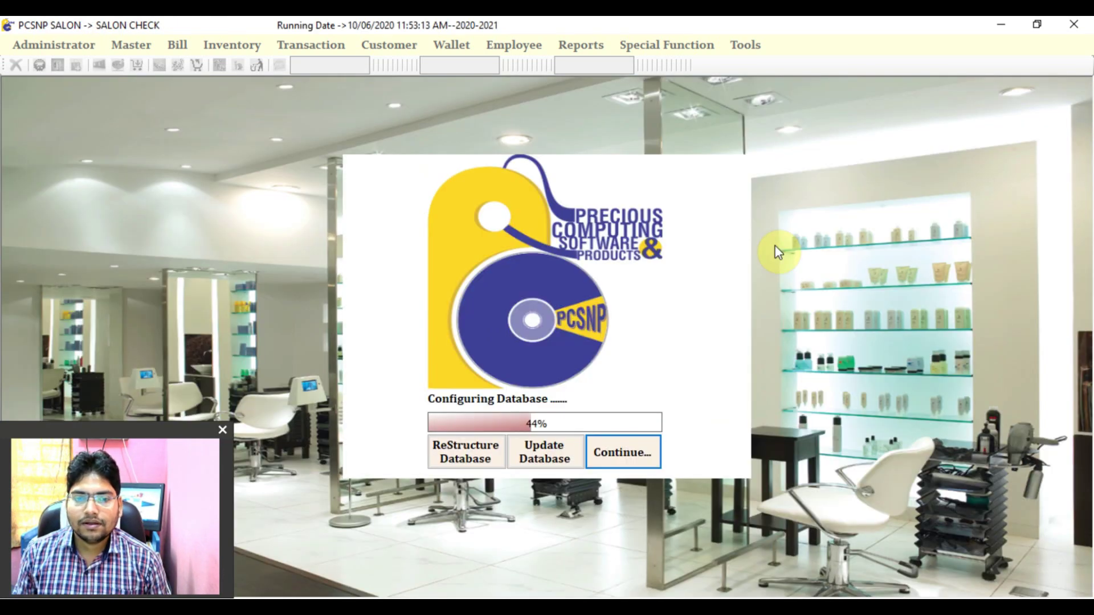
pyautogui.press('Return')
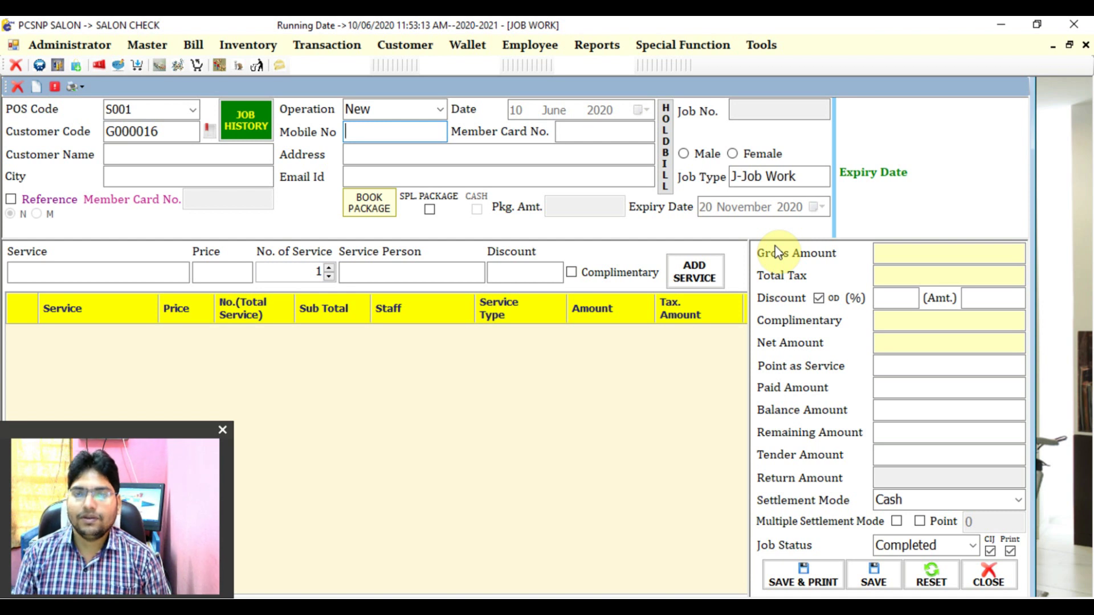
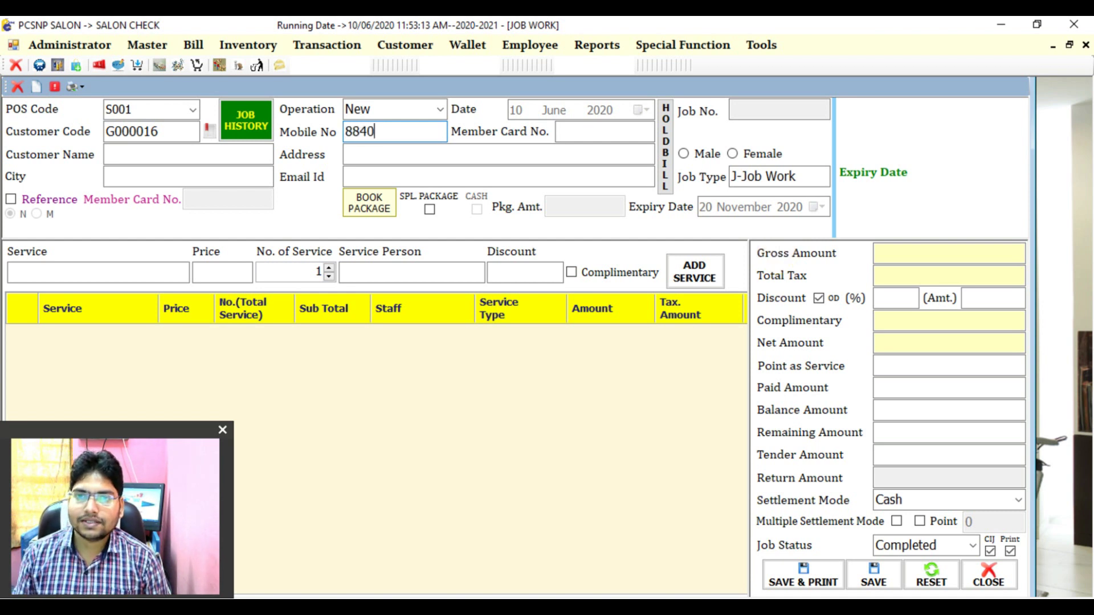
# - Look up the silver member by mobile number, loading their card, name and 20.00 points
pyautogui.press('Return')
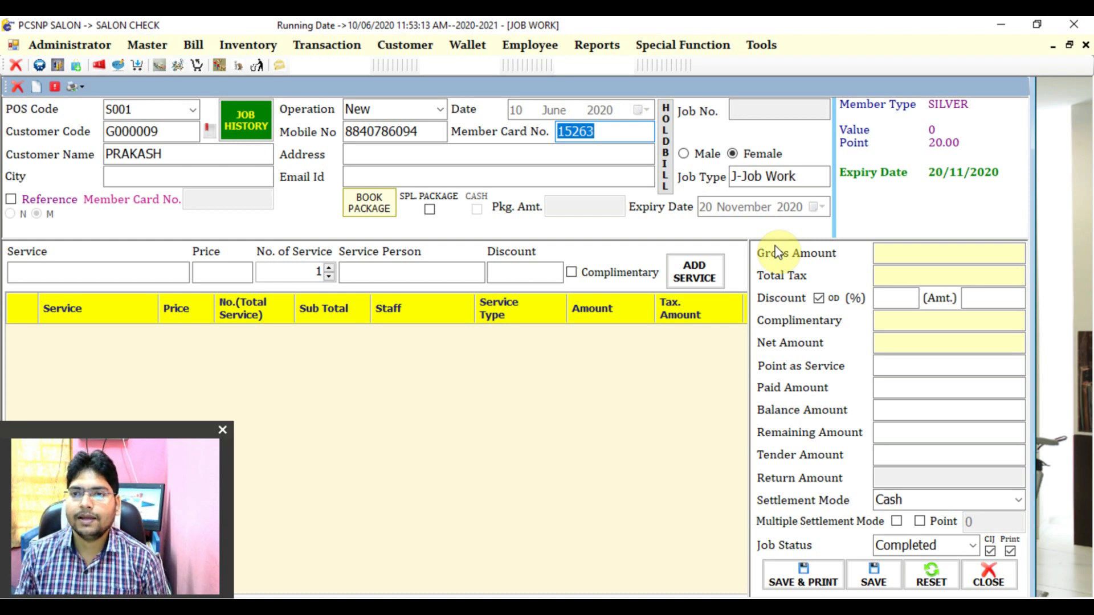
pyautogui.press('Return')
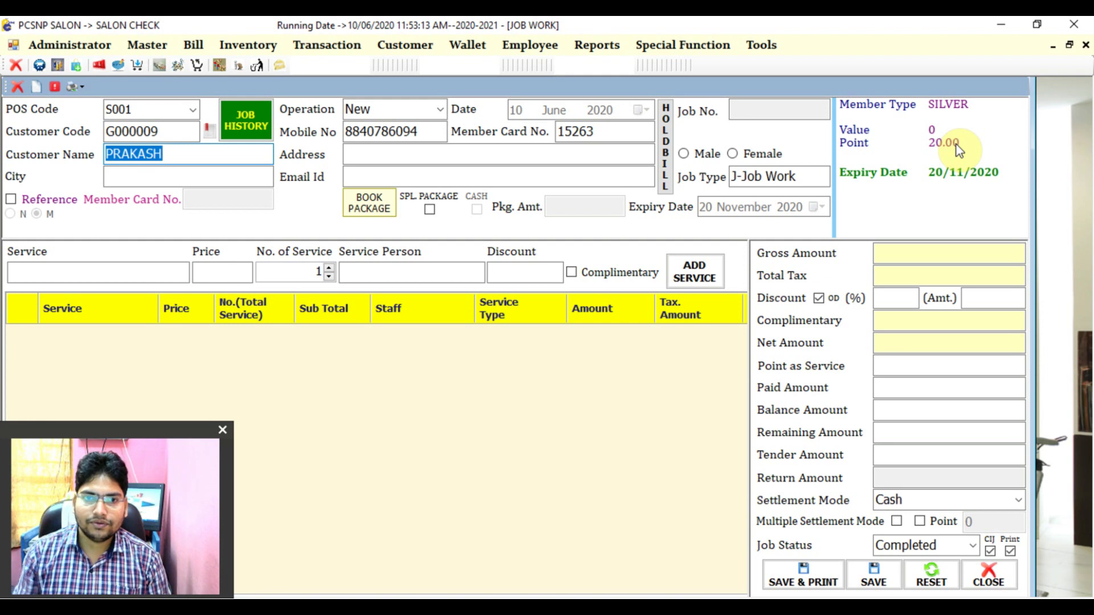
pyautogui.press('Tab')
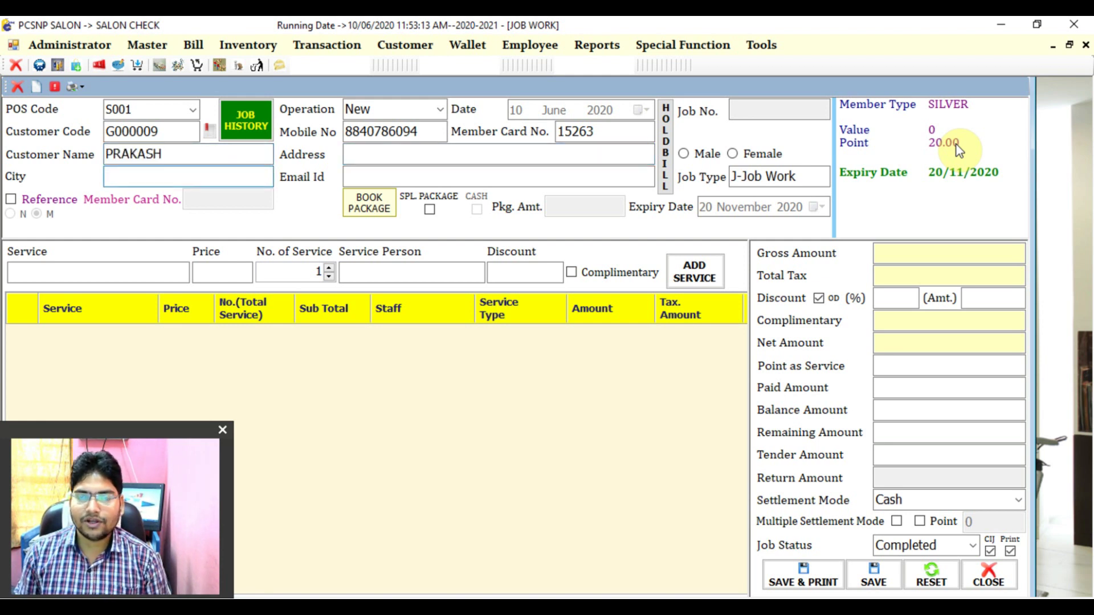
pyautogui.press('Tab')
pyautogui.press('Tab')
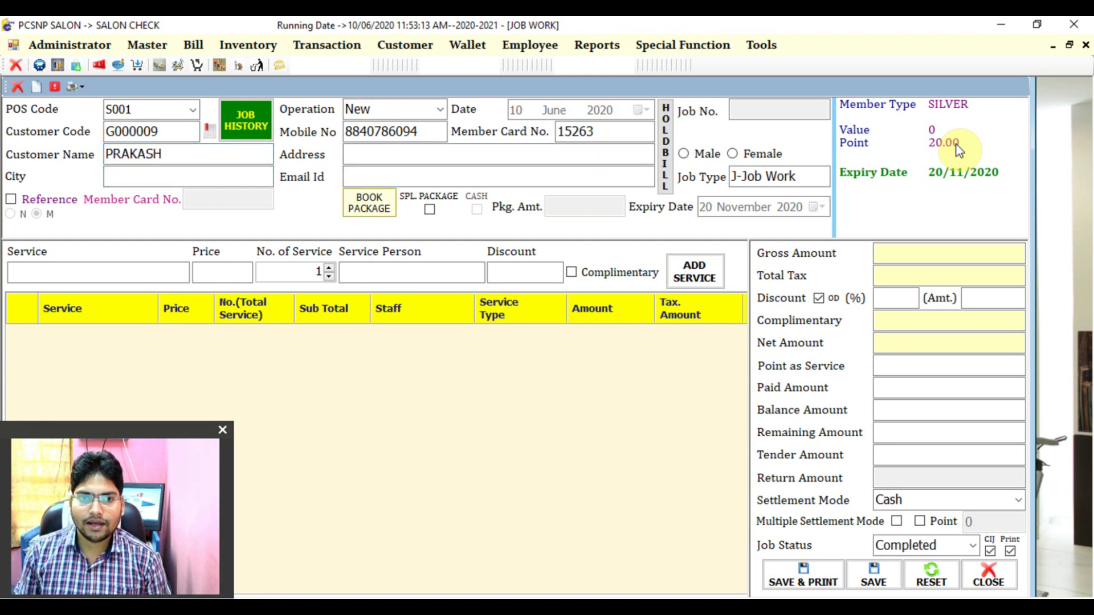
pyautogui.press('Tab')
# - Add a HAIR CUT line at 150 with the suggested service person to the bill
pyautogui.write('H')
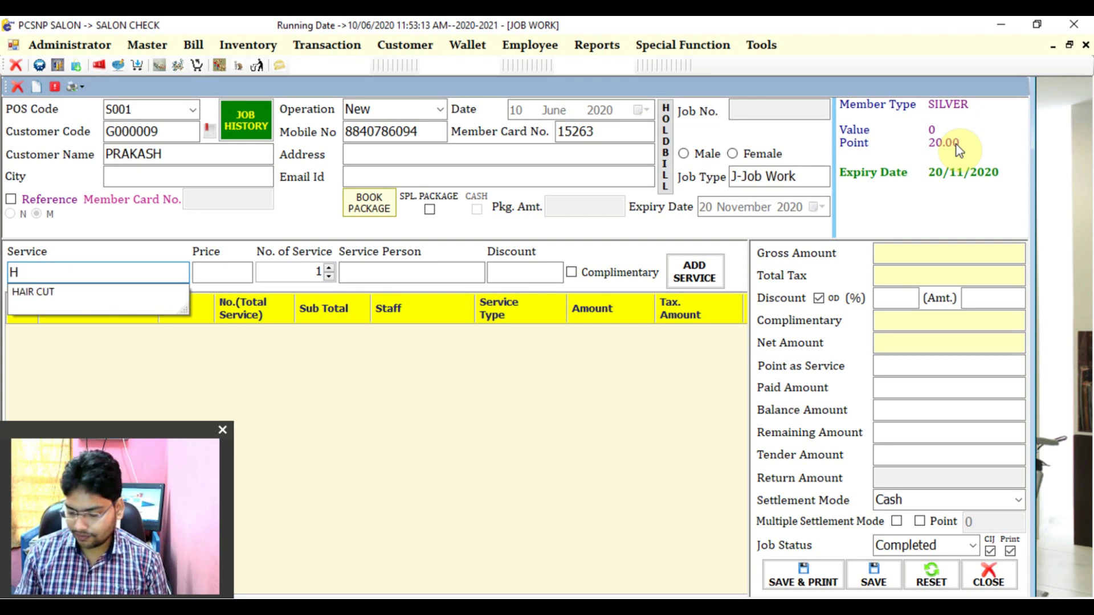
pyautogui.press('Down')
pyautogui.press('Tab')
pyautogui.press('Tab')
pyautogui.press('Tab')
pyautogui.write('a')
pyautogui.press('Down')
pyautogui.press('Tab')
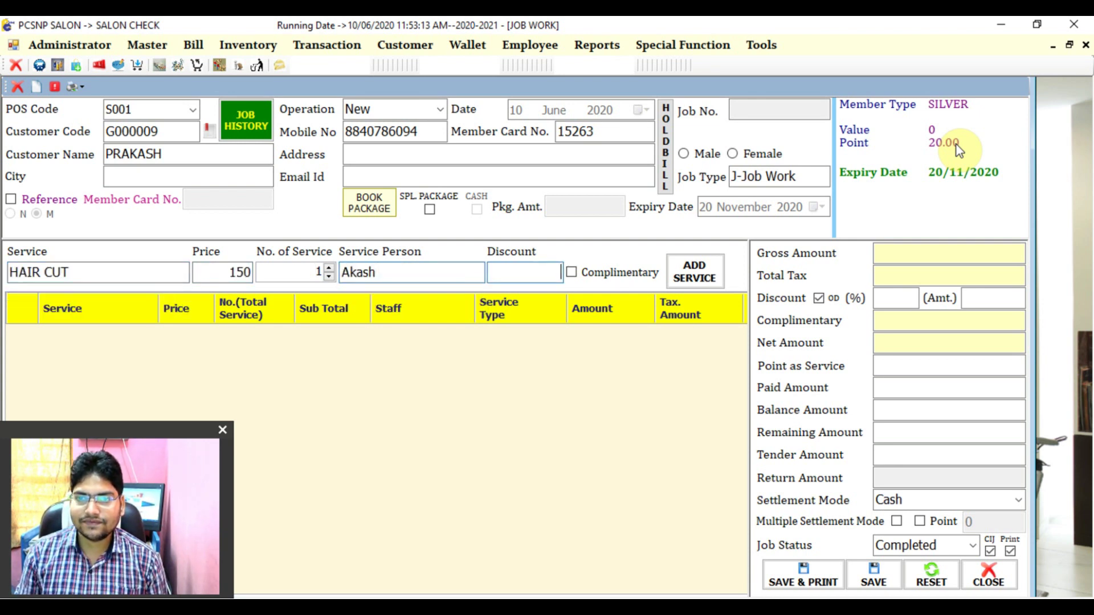
pyautogui.press('Tab')
pyautogui.press('Tab')
pyautogui.press('Return')
pyautogui.press('Tab')
pyautogui.press('Tab')
pyautogui.press('Tab')
pyautogui.press('Tab')
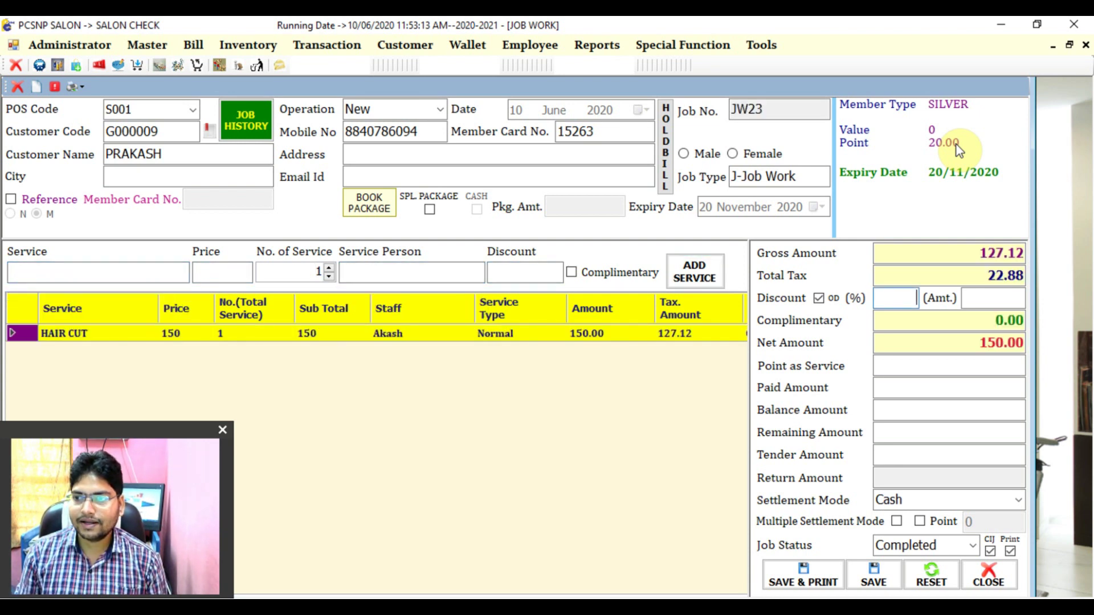
# - Record 150 as paid, credit 5 loyalty points, and save and print the bill
pyautogui.write('150')
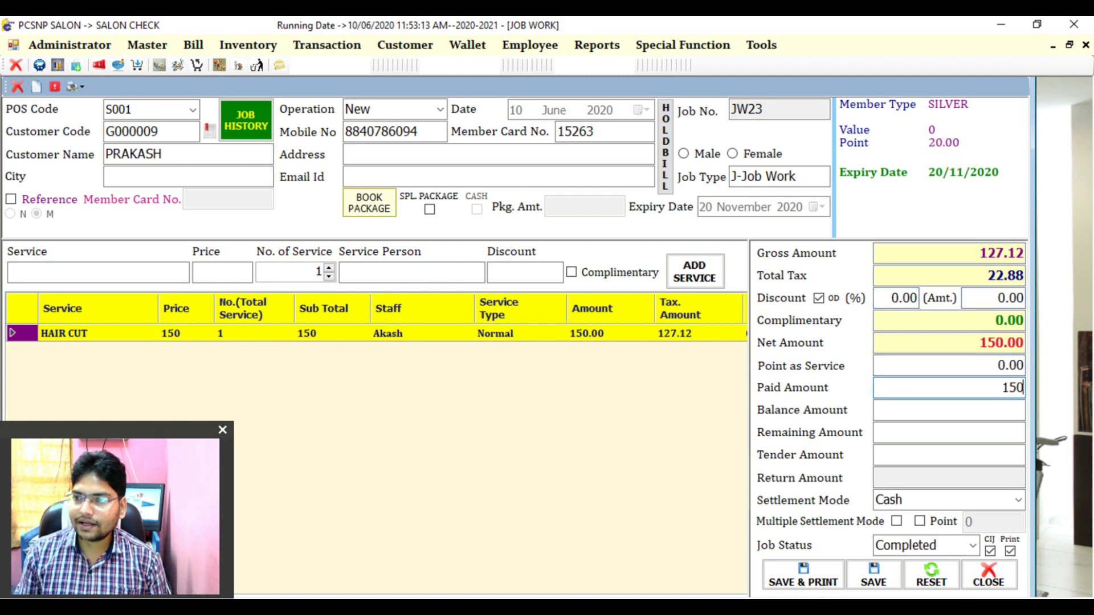
pyautogui.press('Tab')
pyautogui.press('space')
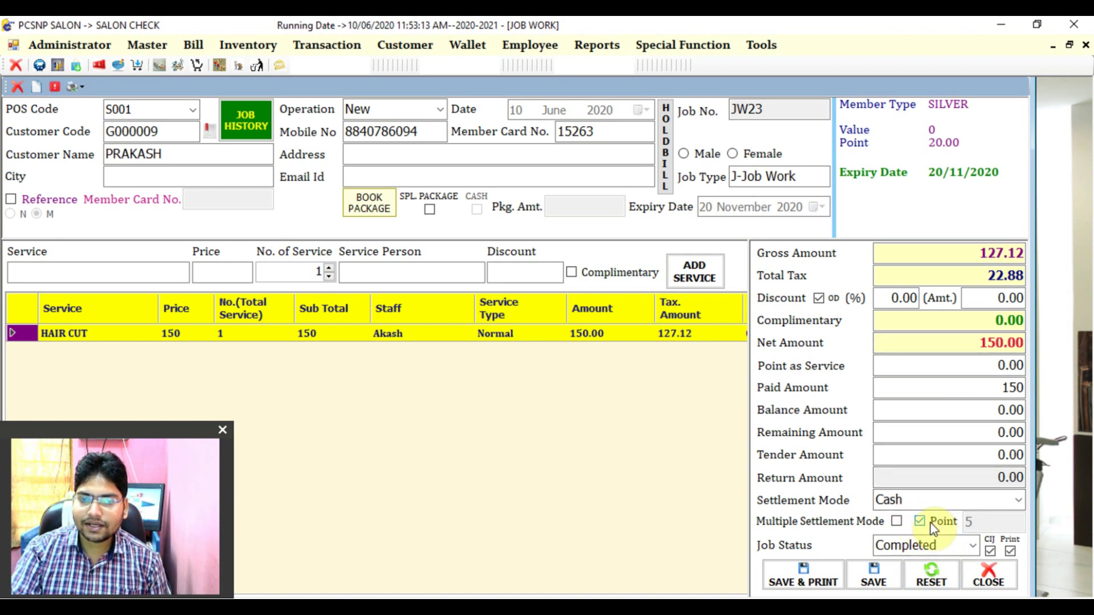
pyautogui.click(933, 528)
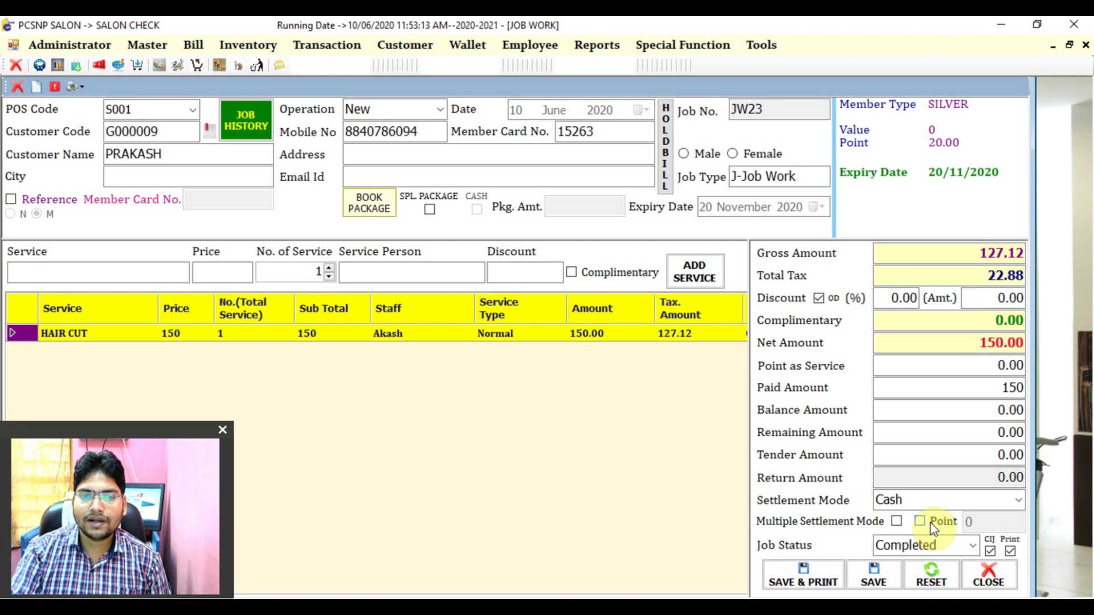
pyautogui.click(932, 529)
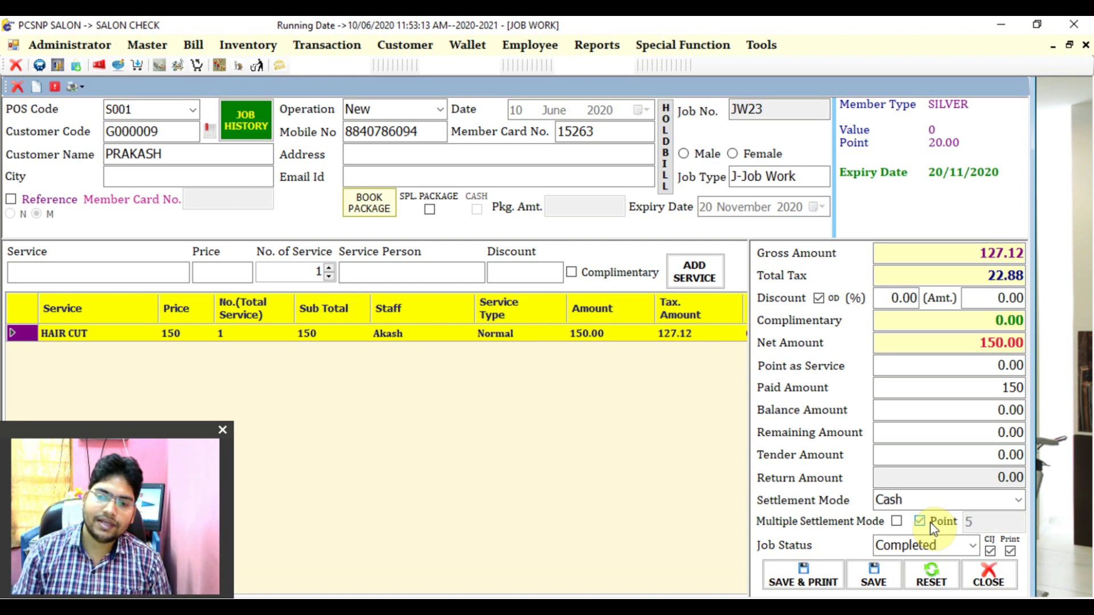
pyautogui.press('Tab')
pyautogui.press('Tab')
pyautogui.press('Tab')
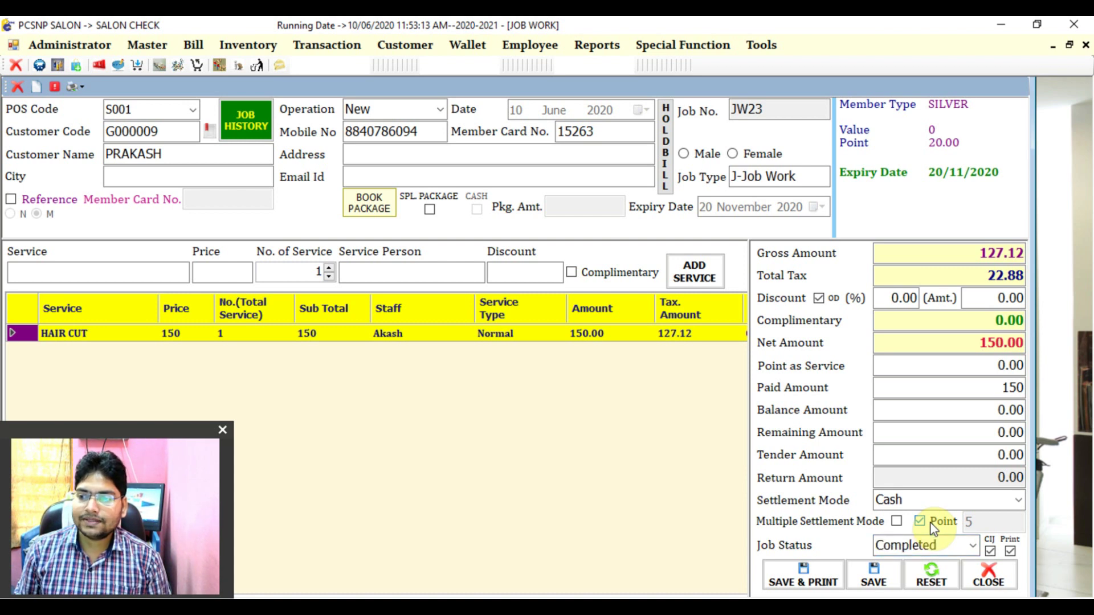
pyautogui.press('Return')
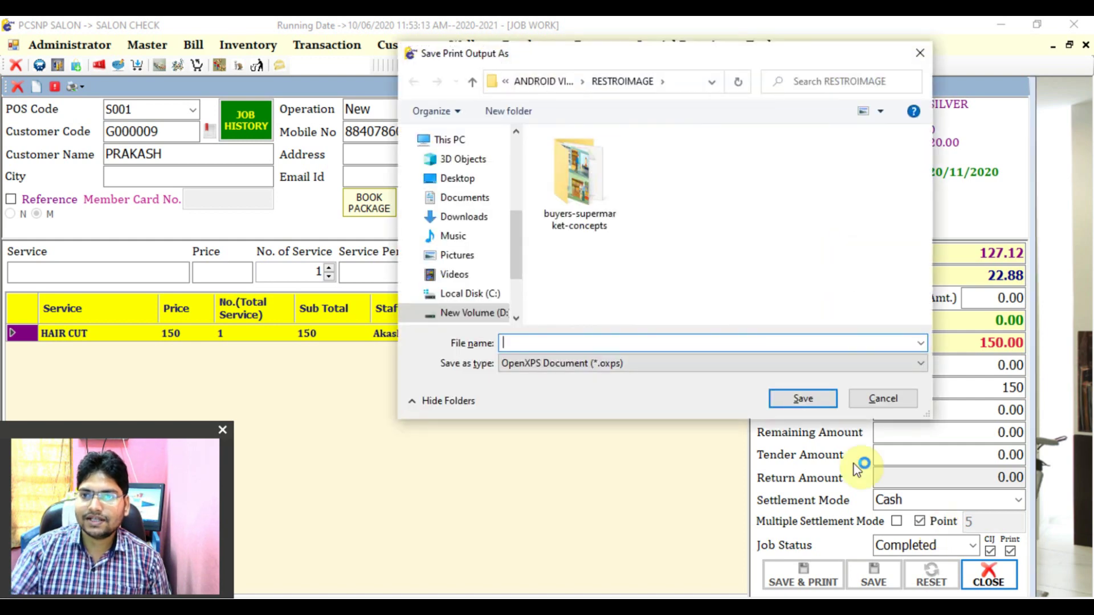
# - Save the print output to the Desktop as XPS document 'hj', then save the second copy as 'd'
pyautogui.click(465, 175)
pyautogui.click(528, 344)
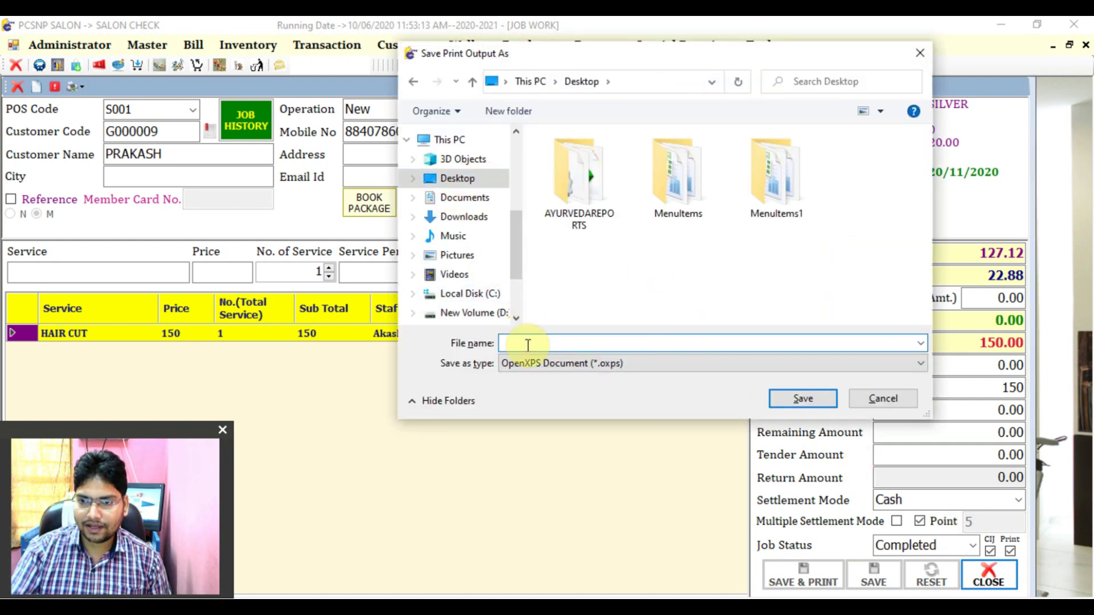
pyautogui.write('hj')
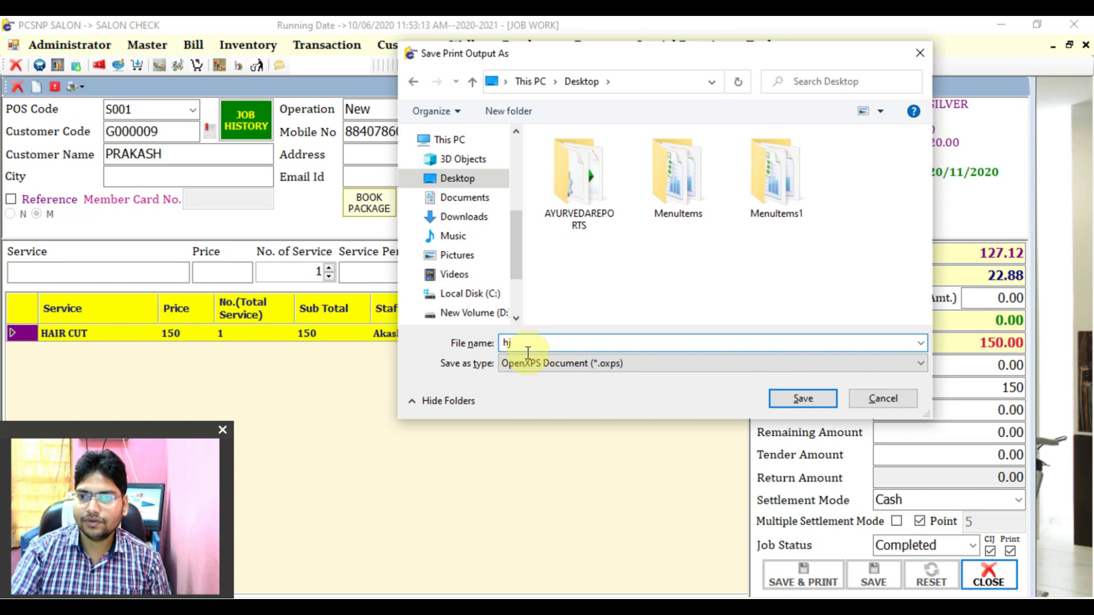
pyautogui.click(526, 364)
pyautogui.click(533, 391)
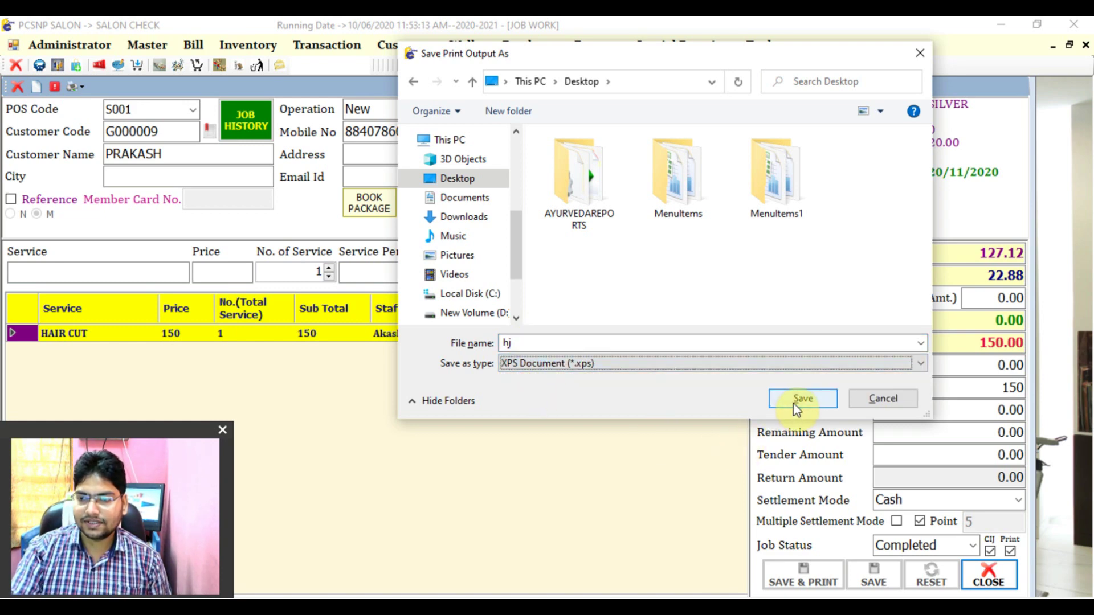
pyautogui.click(795, 404)
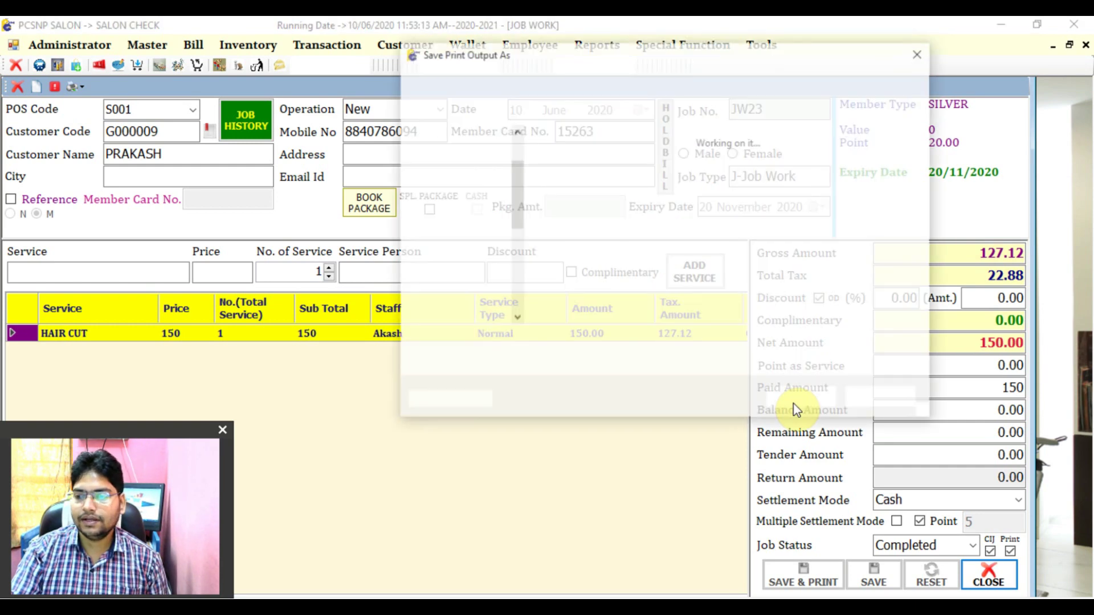
pyautogui.write('d')
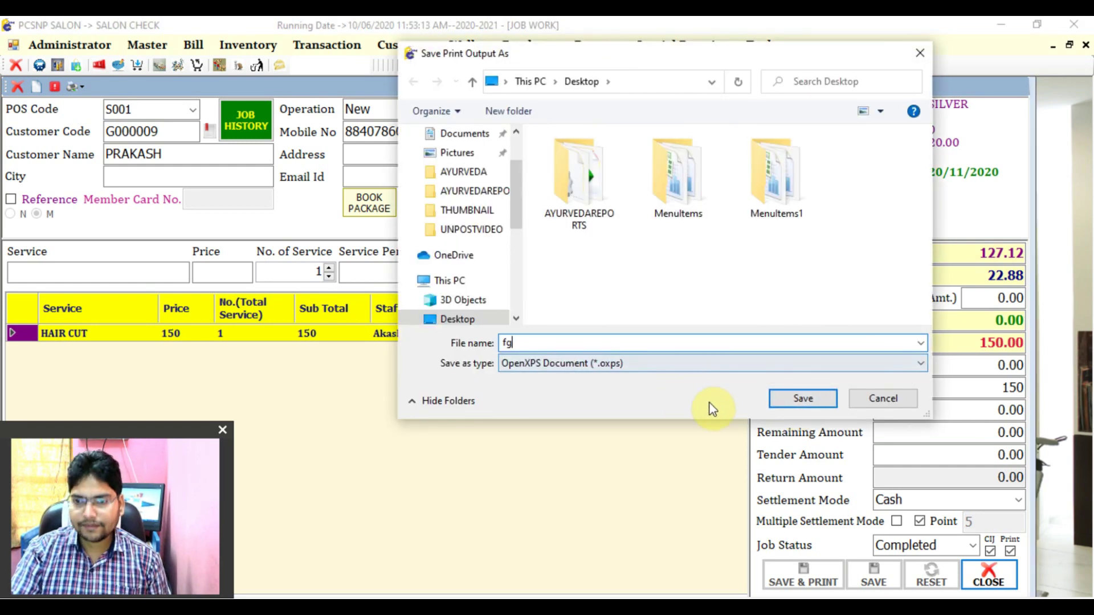
pyautogui.click(793, 398)
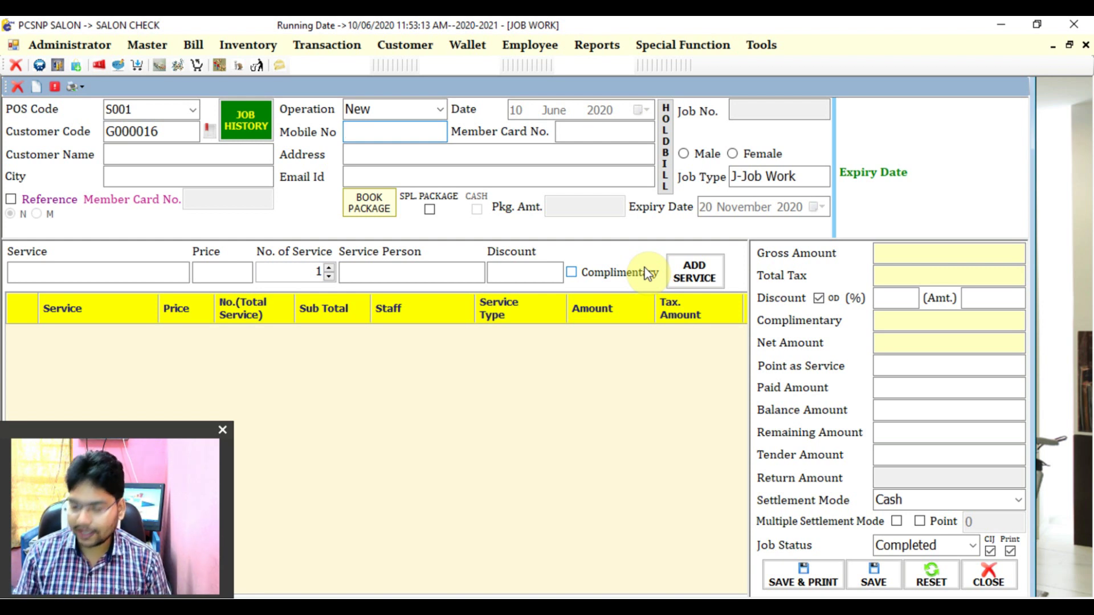
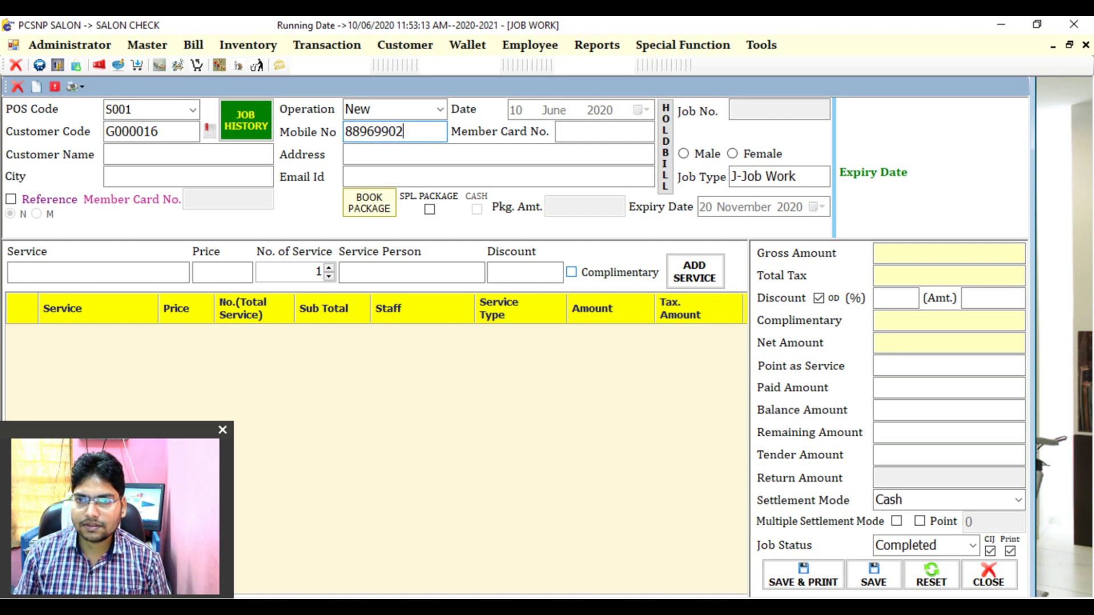
# - Reload the silver member by mobile number after fixing a mistyped number, now showing 25.00 points
pyautogui.press('Tab')
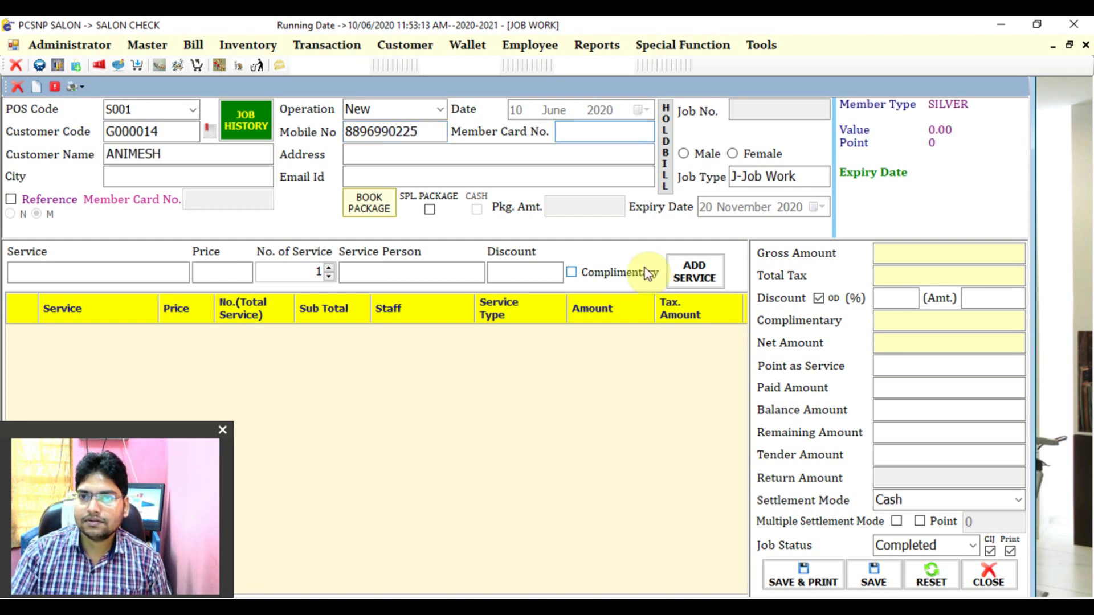
pyautogui.hotkey('shift', 'Tab')
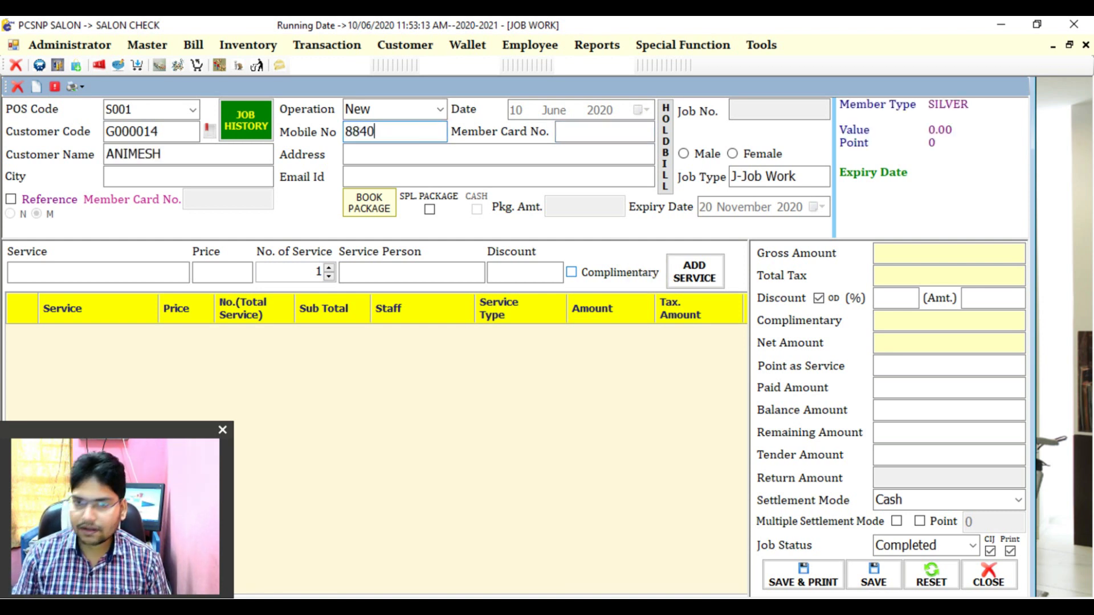
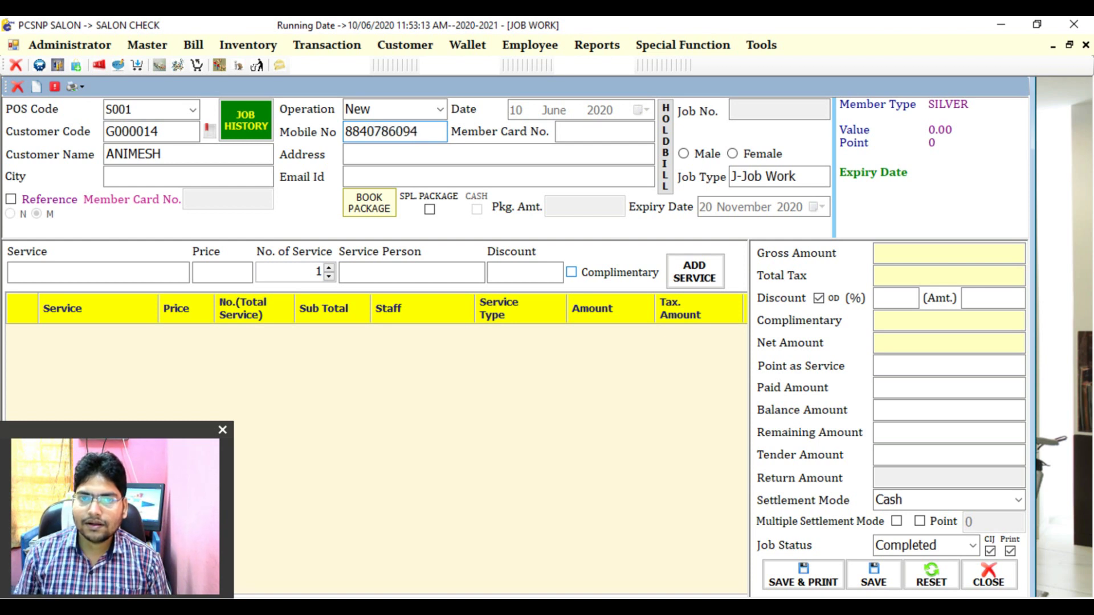
pyautogui.press('Tab')
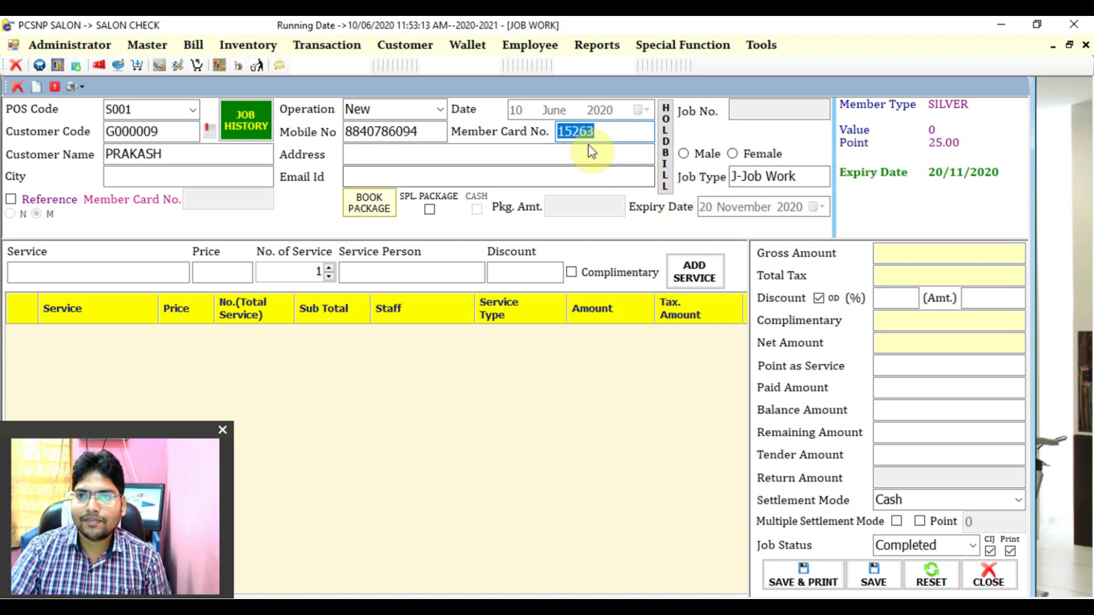
# - Clear the member card number and replace the mobile number with the new customer's number
pyautogui.click(598, 131)
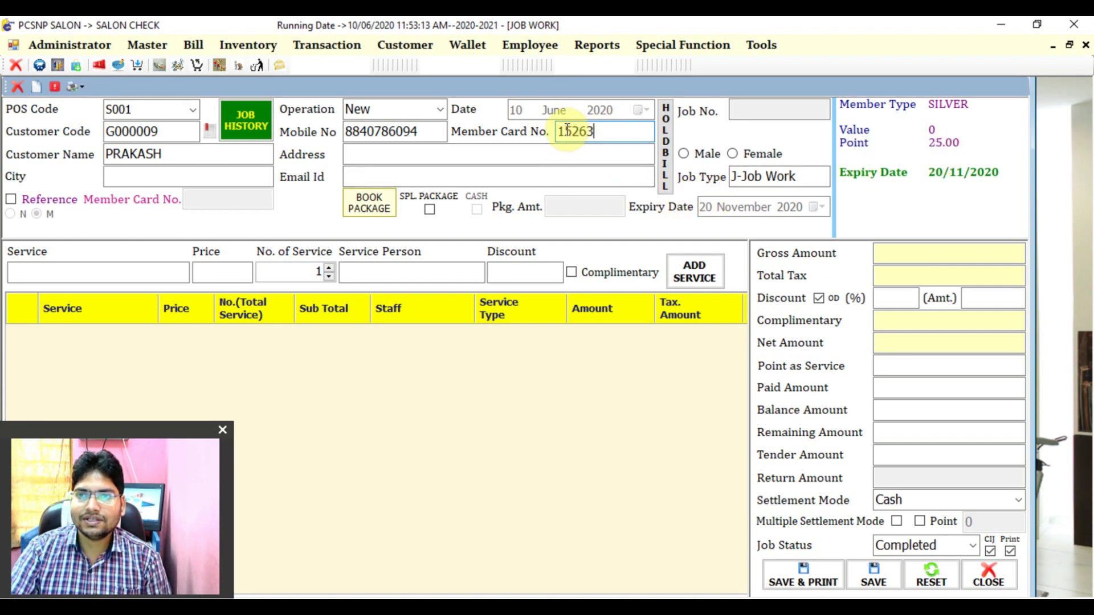
pyautogui.moveTo(564, 131); pyautogui.dragTo(607, 131)
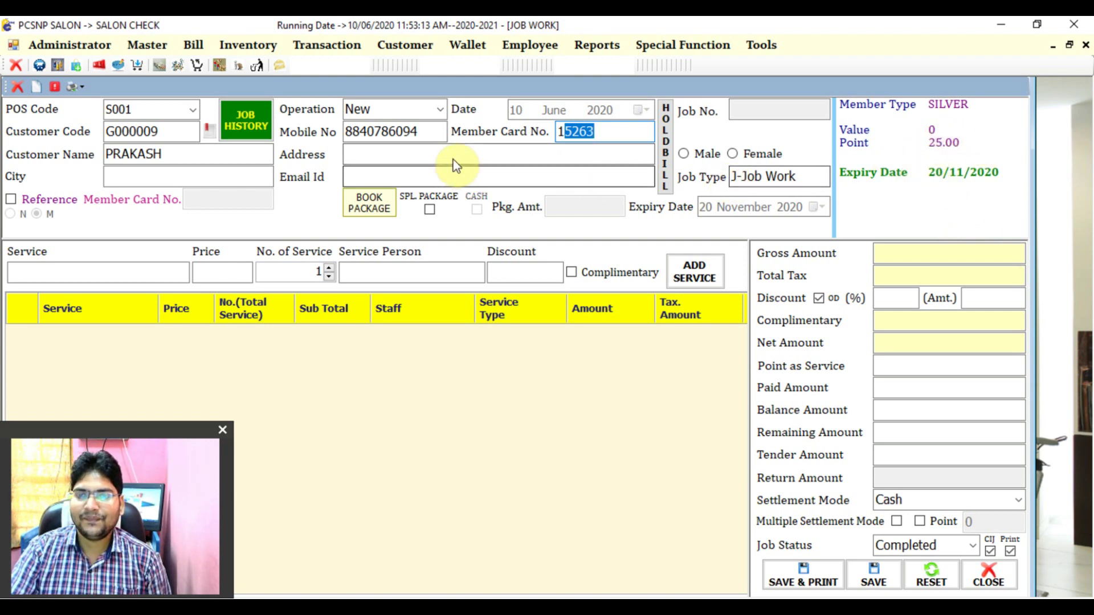
pyautogui.doubleClick(560, 130)
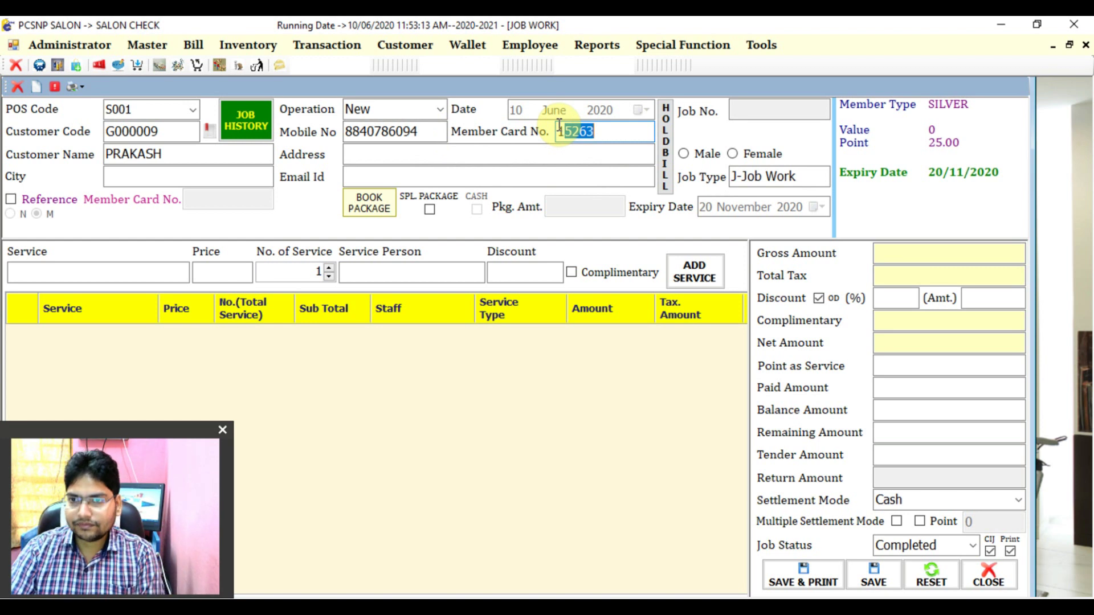
pyautogui.press('BackSpace')
pyautogui.moveTo(438, 130); pyautogui.dragTo(318, 121)
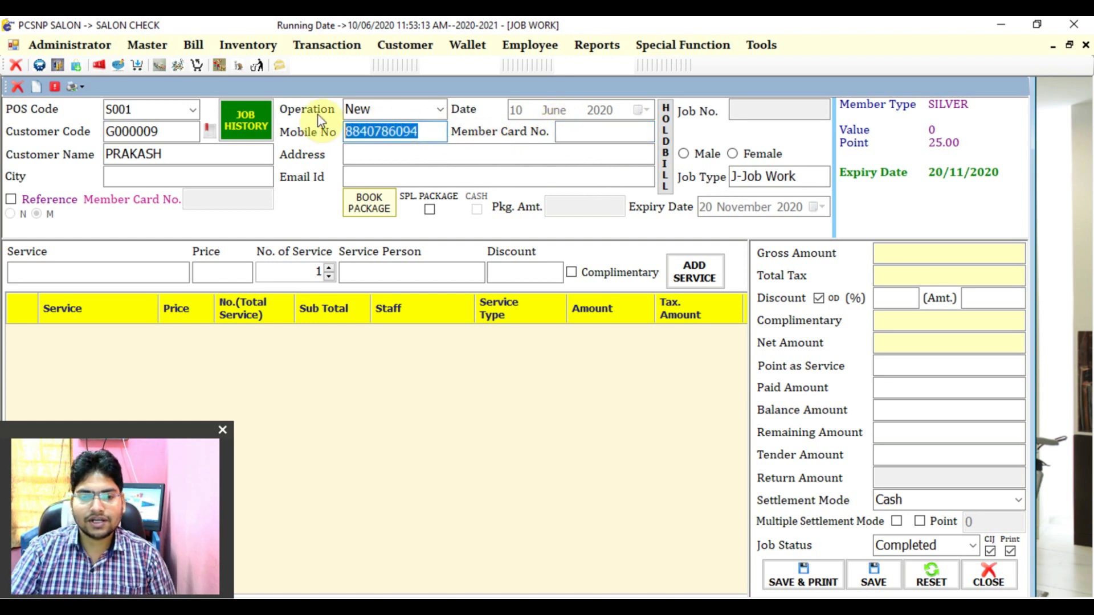
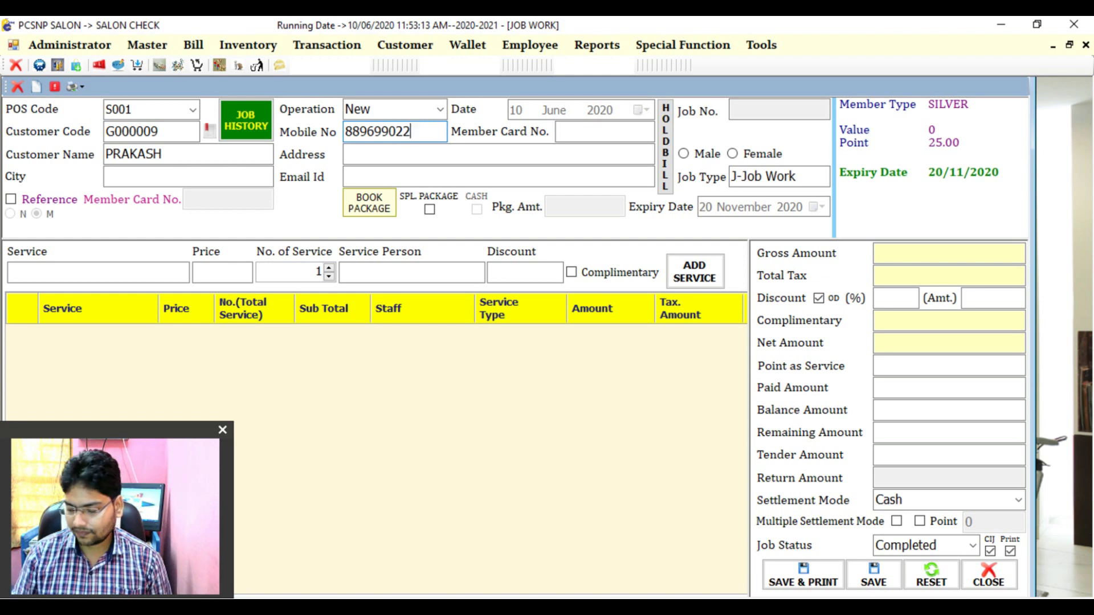
pyautogui.press('Return')
# - Enter the new customer's name and tick Reference to mark them as member-referred
pyautogui.press('Tab')
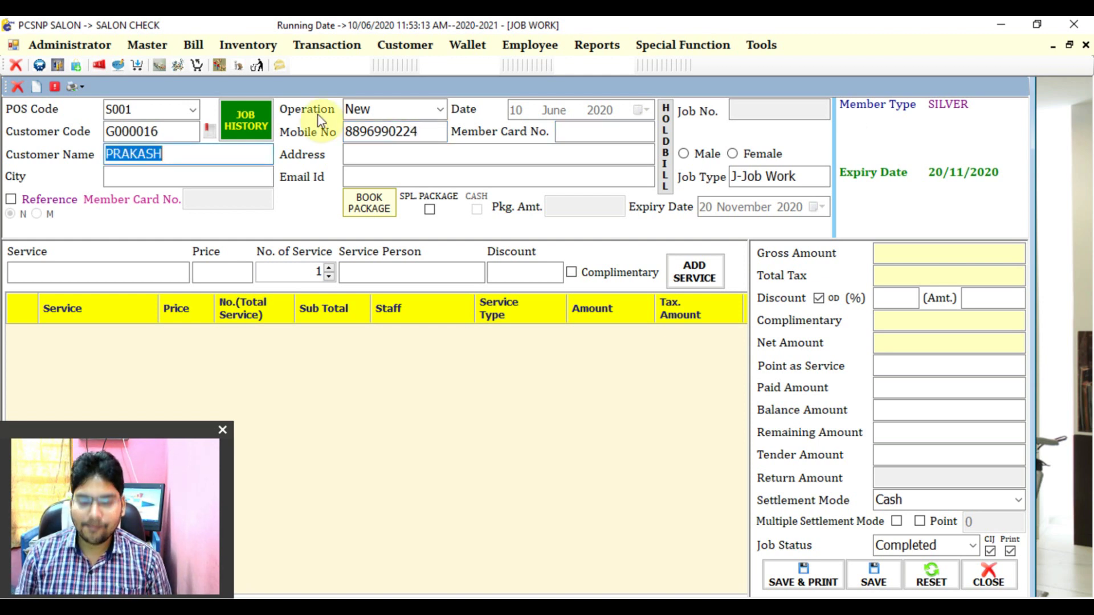
pyautogui.write('ANKIT')
pyautogui.press('Tab')
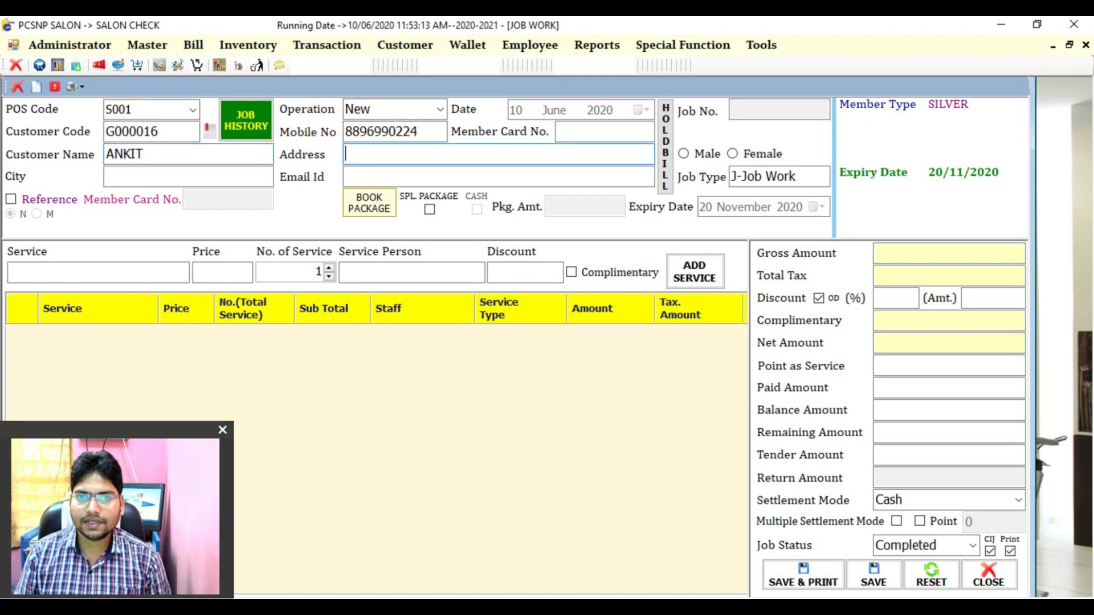
pyautogui.press('Tab')
pyautogui.press('Tab')
pyautogui.press('Tab')
pyautogui.press('space')
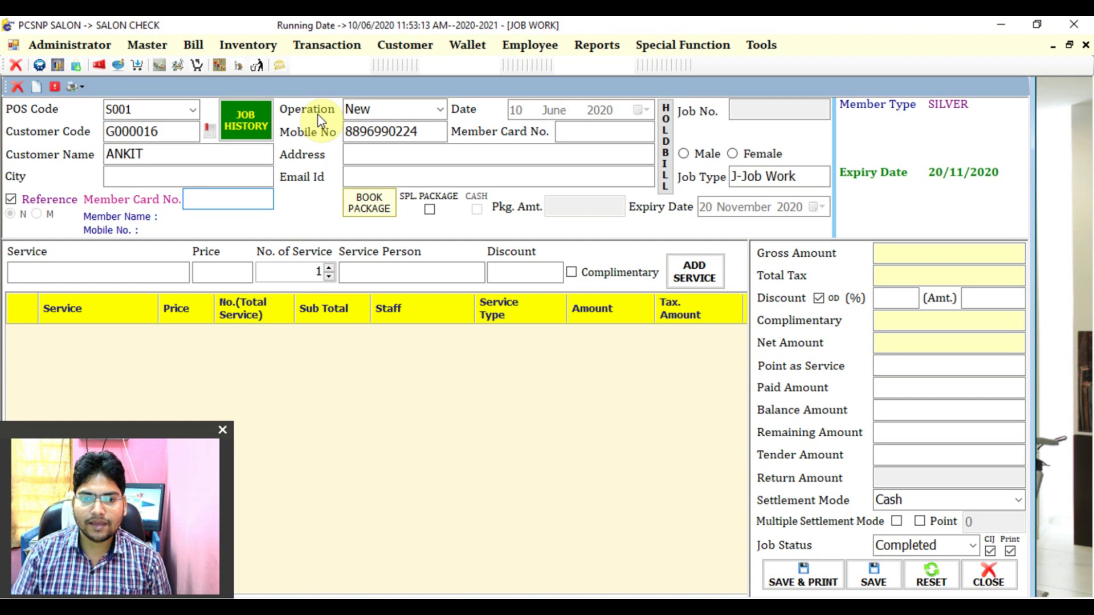
# - Enter the referring member's card number and add a SHAVE service at 70 with its service person
pyautogui.write('15263')
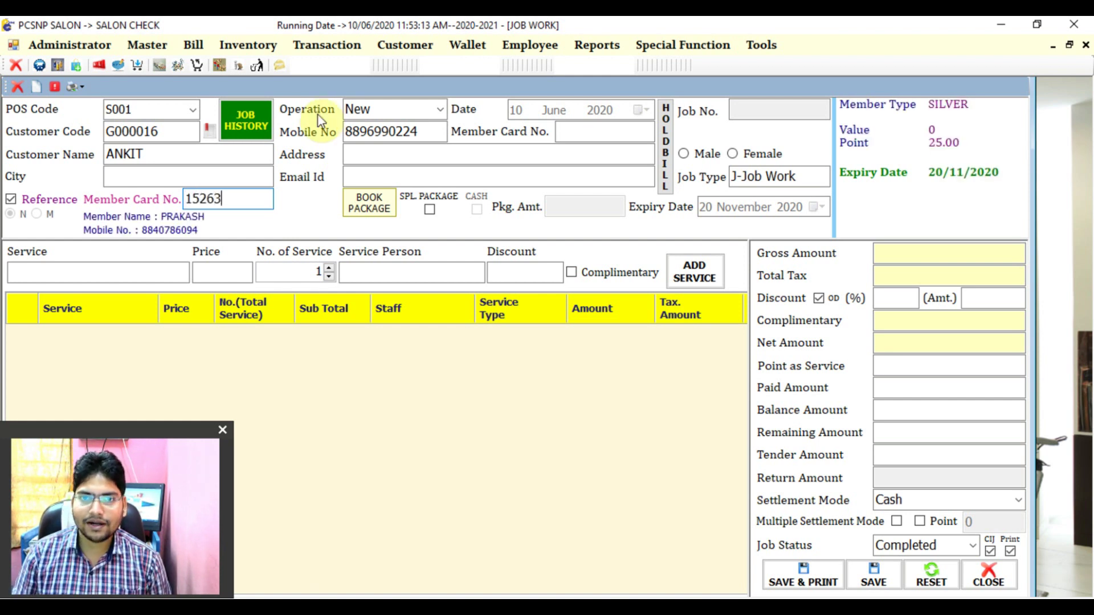
pyautogui.press('Tab')
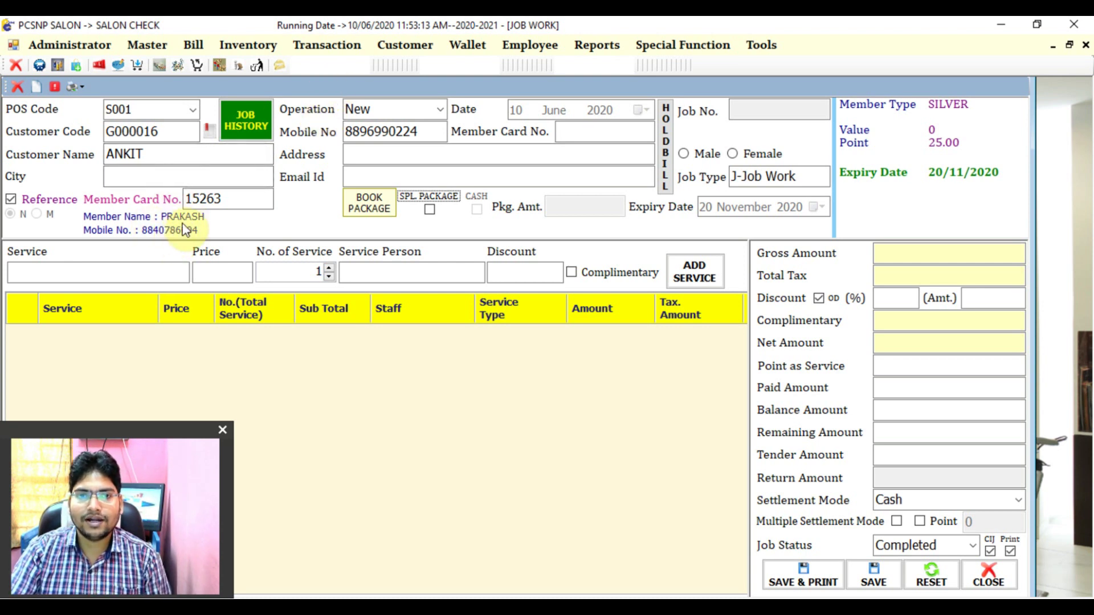
pyautogui.click(155, 271)
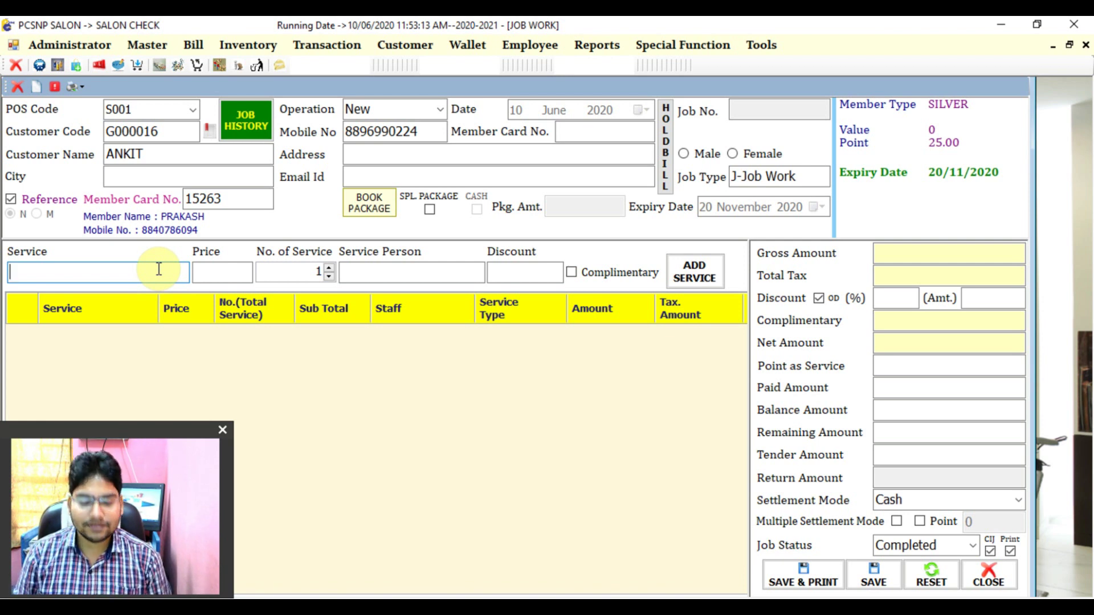
pyautogui.write('SHA')
pyautogui.press('Return')
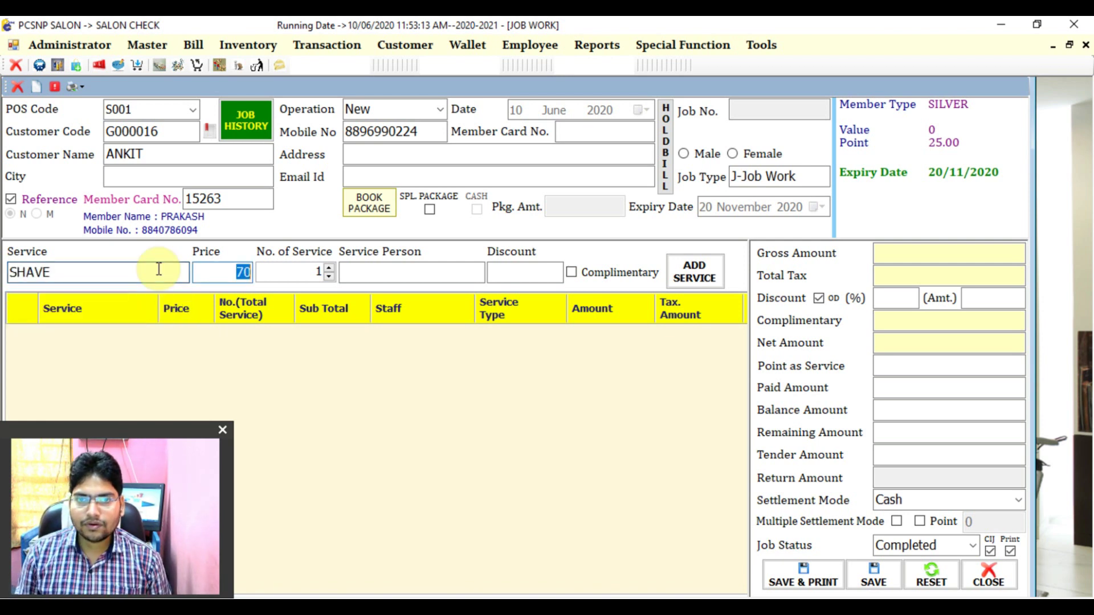
pyautogui.press('Return')
pyautogui.press('Return')
pyautogui.write('Akash')
pyautogui.press('Return')
pyautogui.press('Return')
pyautogui.press('Return')
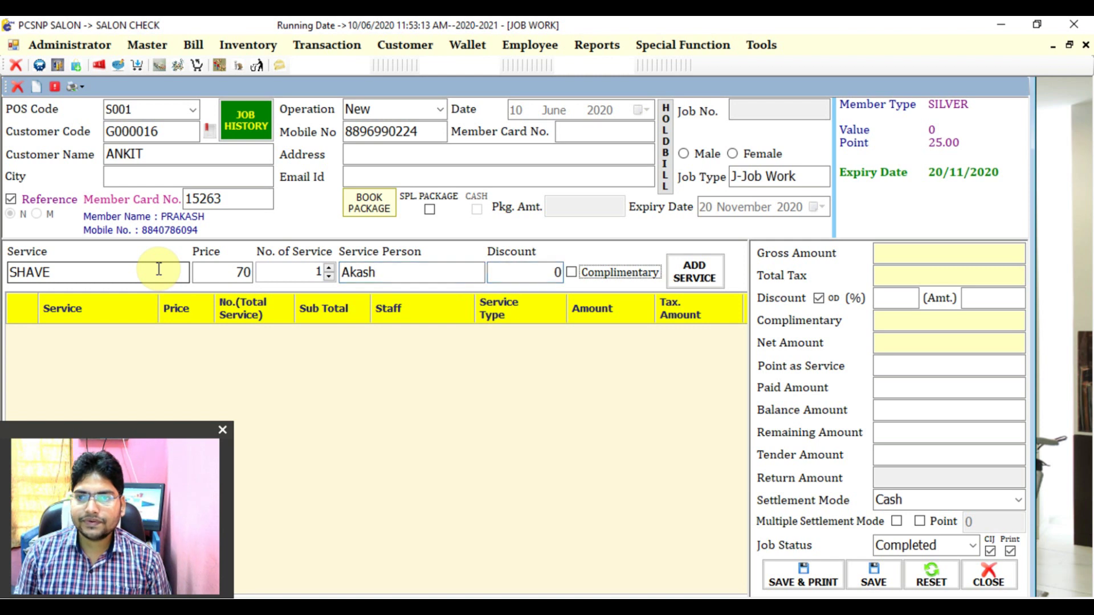
pyautogui.press('Return')
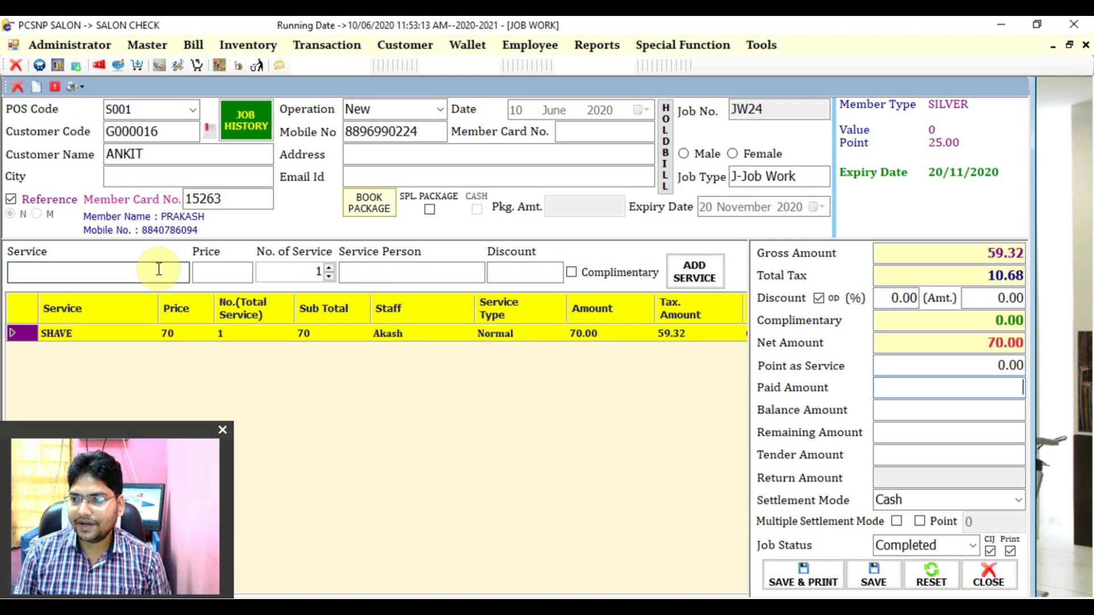
# - Record 70 as paid, apply Point in settlement, and save and print the SHAVE bill
pyautogui.write('70')
pyautogui.press('Return')
pyautogui.press('Return')
pyautogui.press('Return')
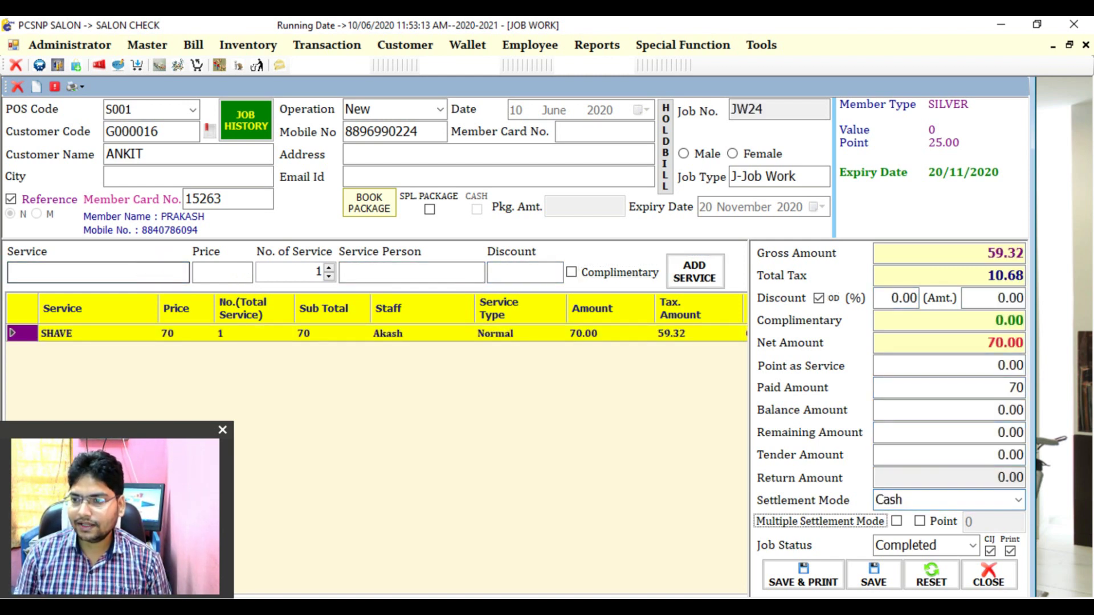
pyautogui.press('Return')
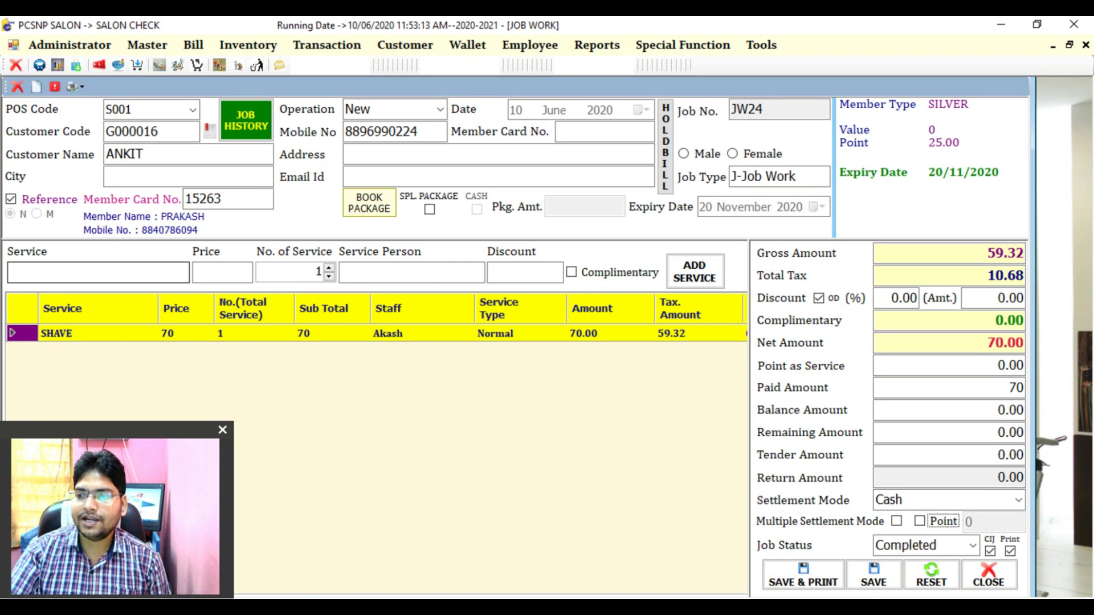
pyautogui.press('space')
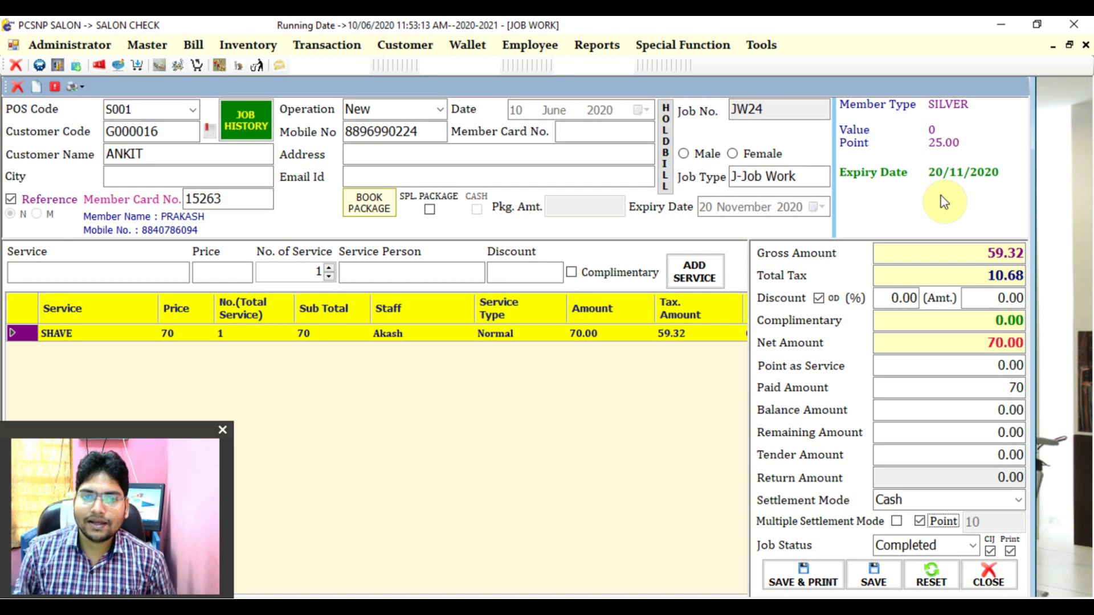
pyautogui.press('Tab')
pyautogui.press('Tab')
pyautogui.press('Tab')
pyautogui.press('Tab')
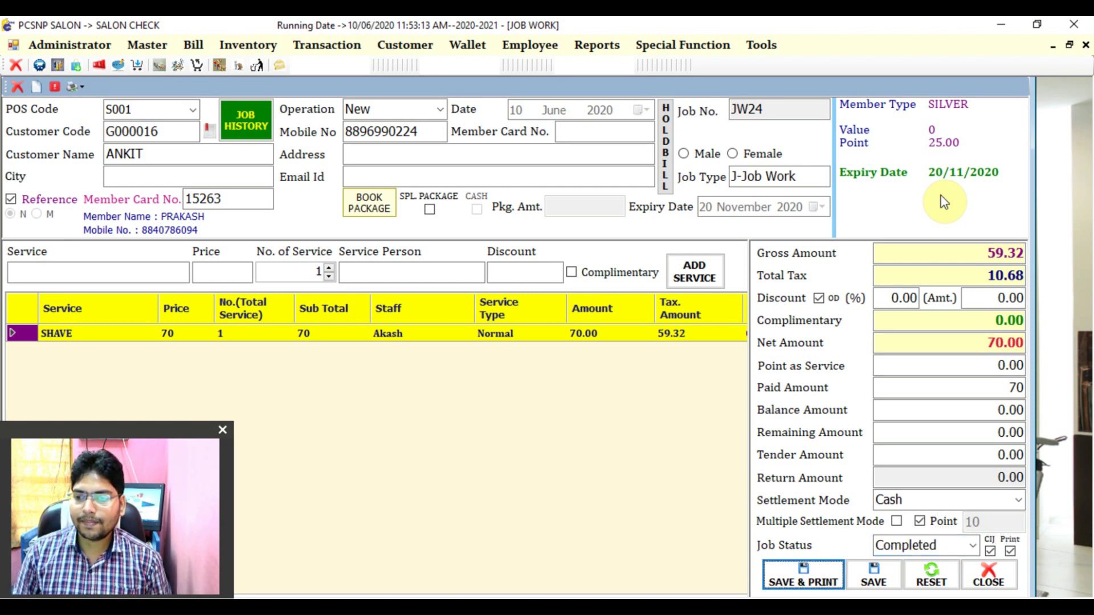
pyautogui.press('Return')
pyautogui.press('Return')
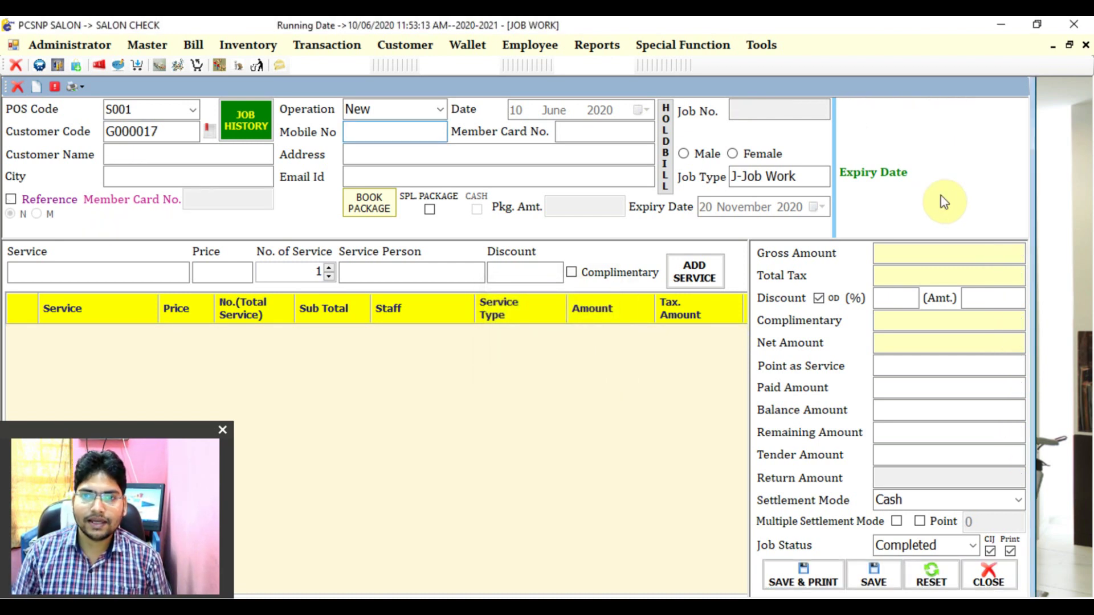
# - Load referring member G000009 by card number, showing 35.00 points and expiry 20/11/2020
pyautogui.press('Tab')
pyautogui.write('15263')
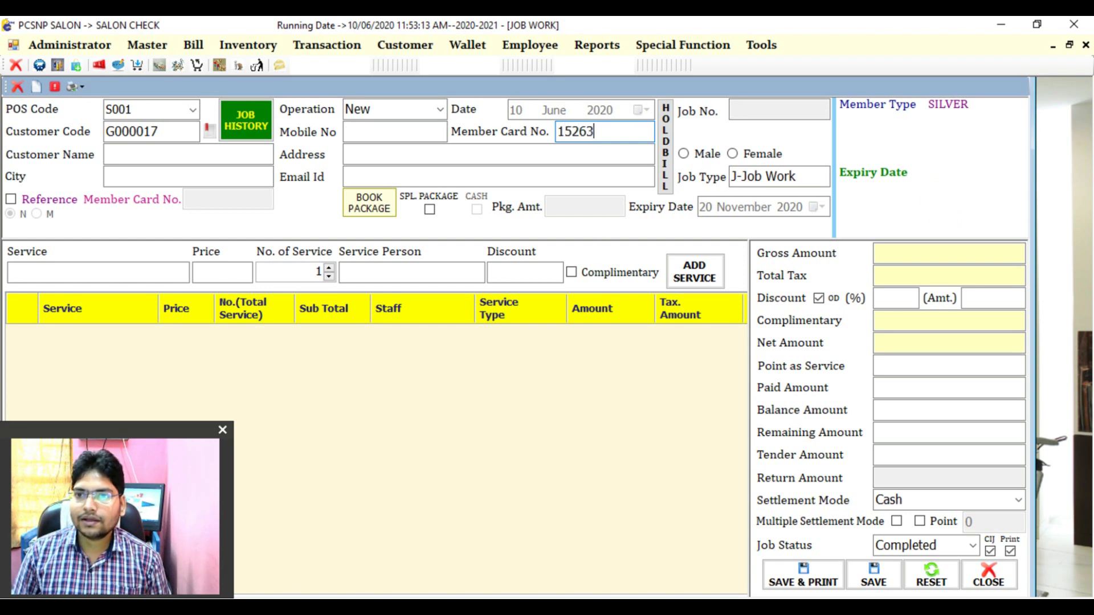
pyautogui.press('Return')
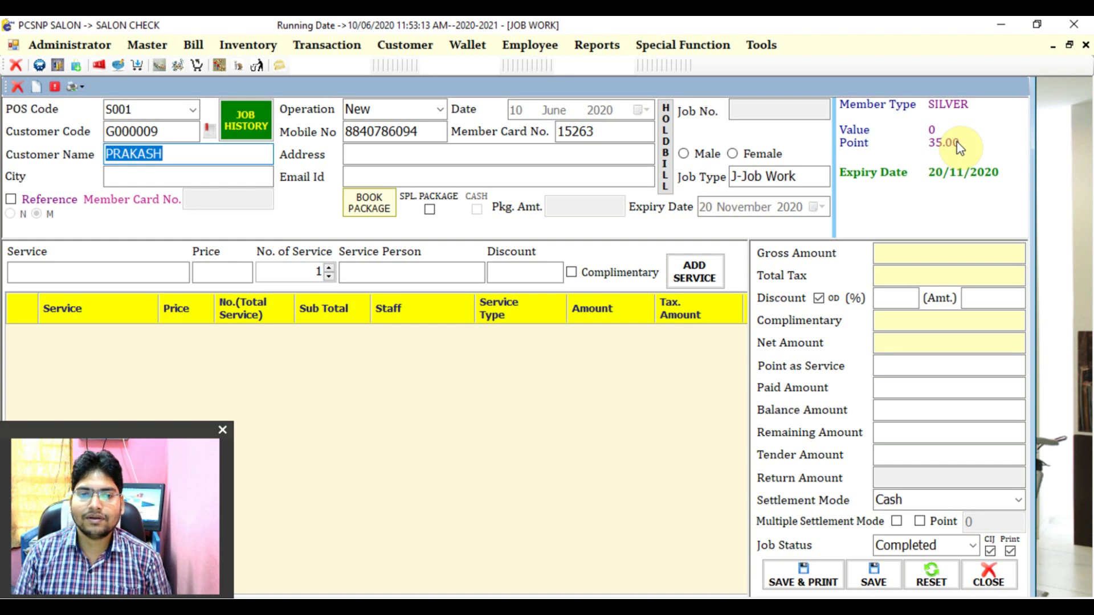
# - Delete the member's name from the Customer Name field
pyautogui.press('BackSpace')
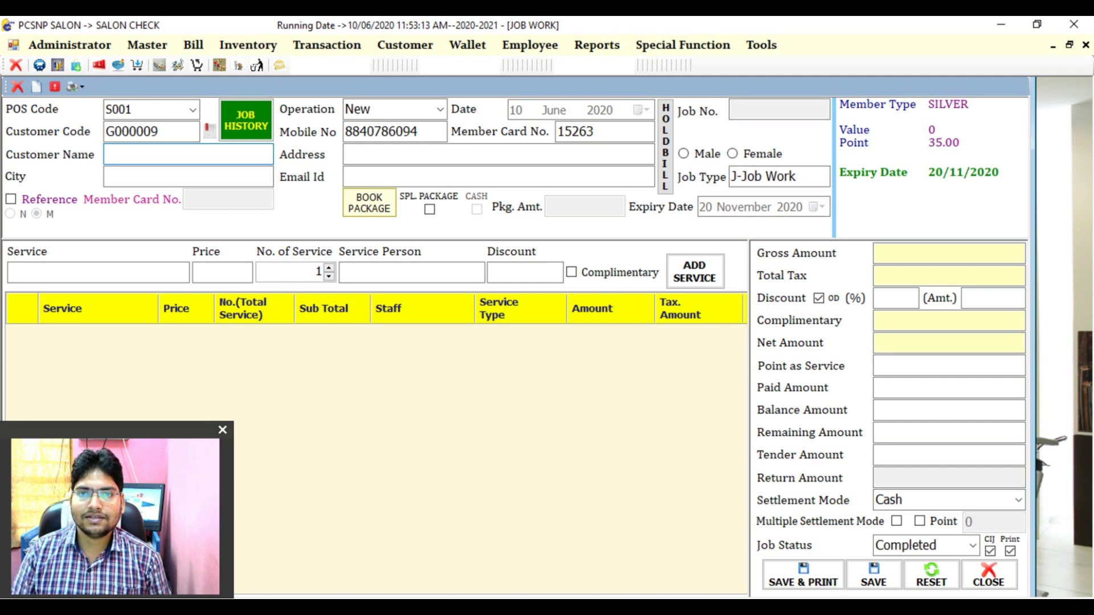
# - Step through member G000009's job entries up to JW22, then open the full Cust Job Report
pyautogui.click(248, 118)
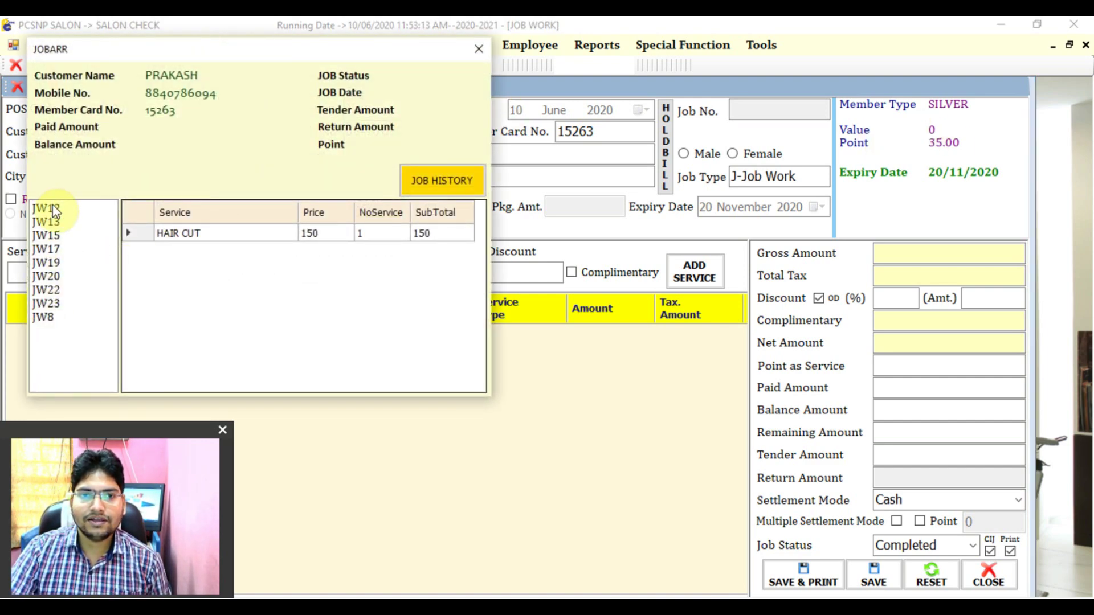
pyautogui.click(50, 224)
pyautogui.click(46, 236)
pyautogui.click(46, 249)
pyautogui.click(47, 262)
pyautogui.click(47, 290)
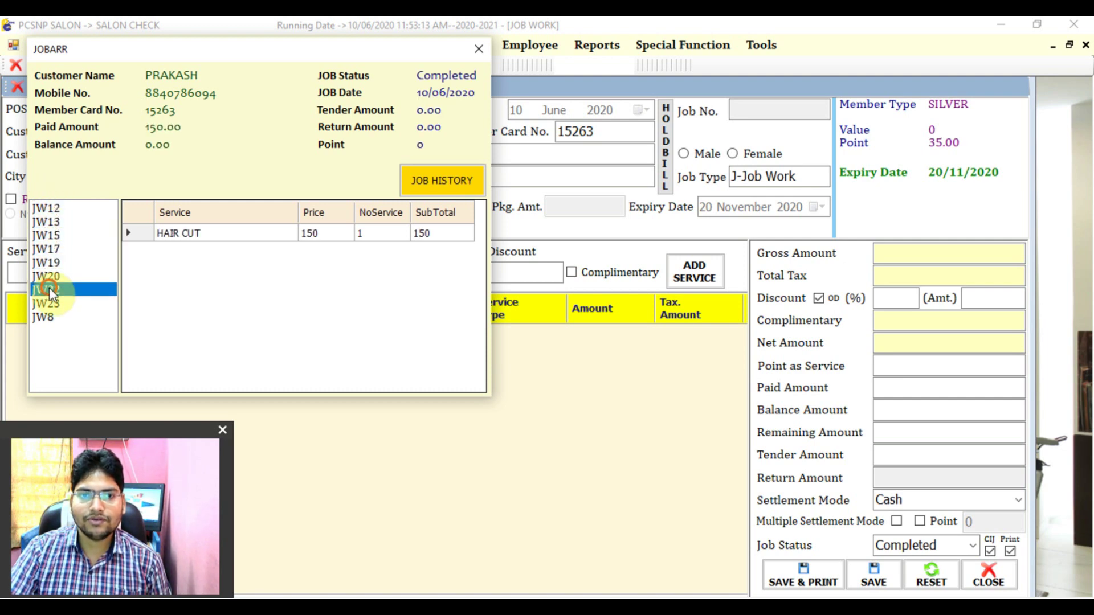
pyautogui.click(423, 187)
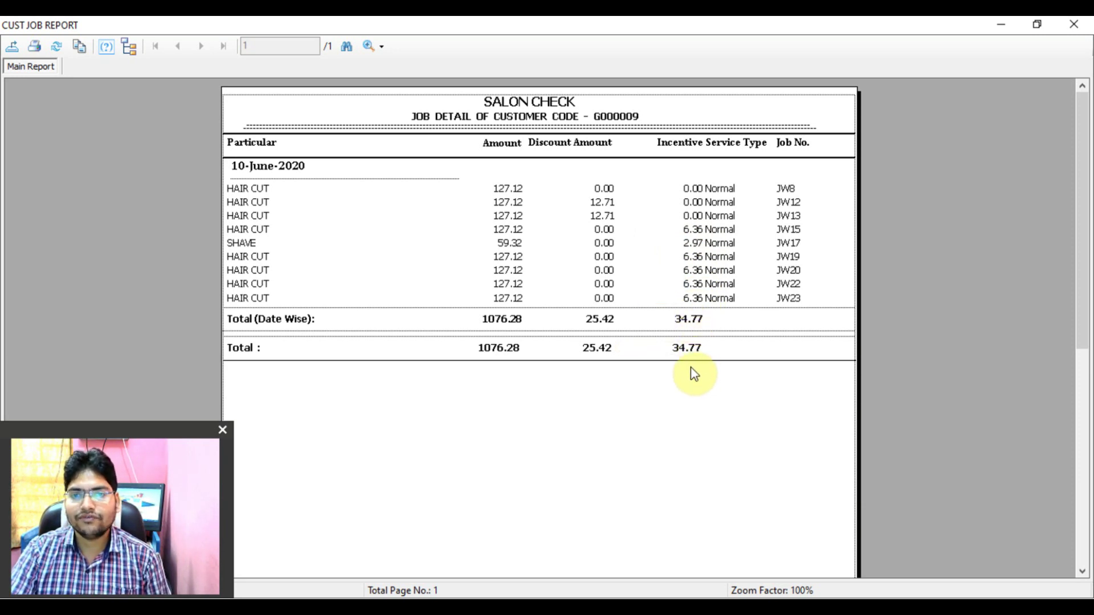
# - Close member G000009's Cust Job Report window
pyautogui.click(1089, 28)
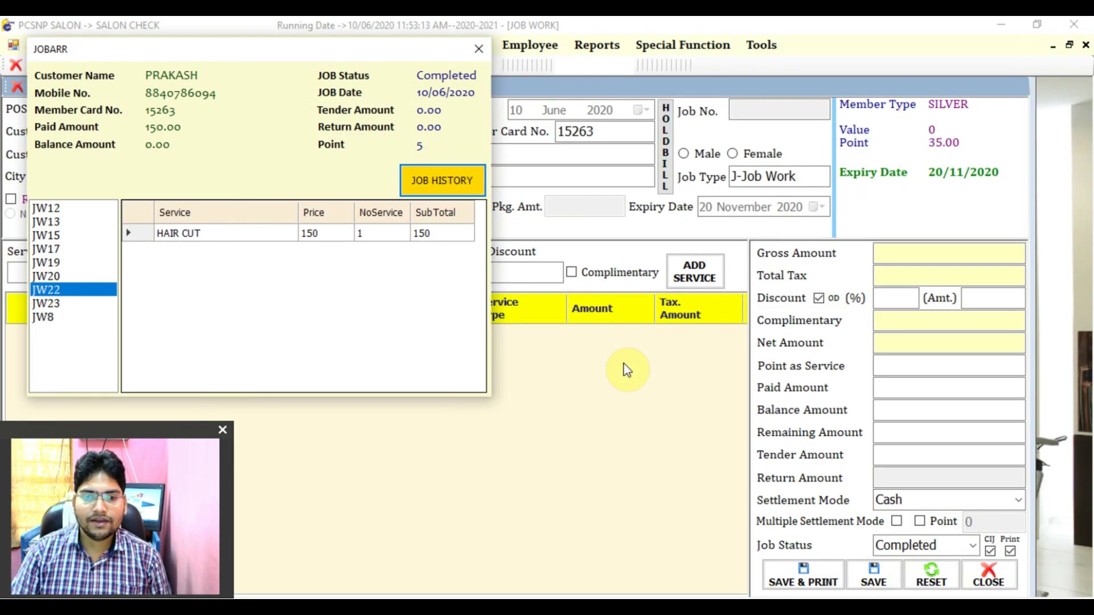